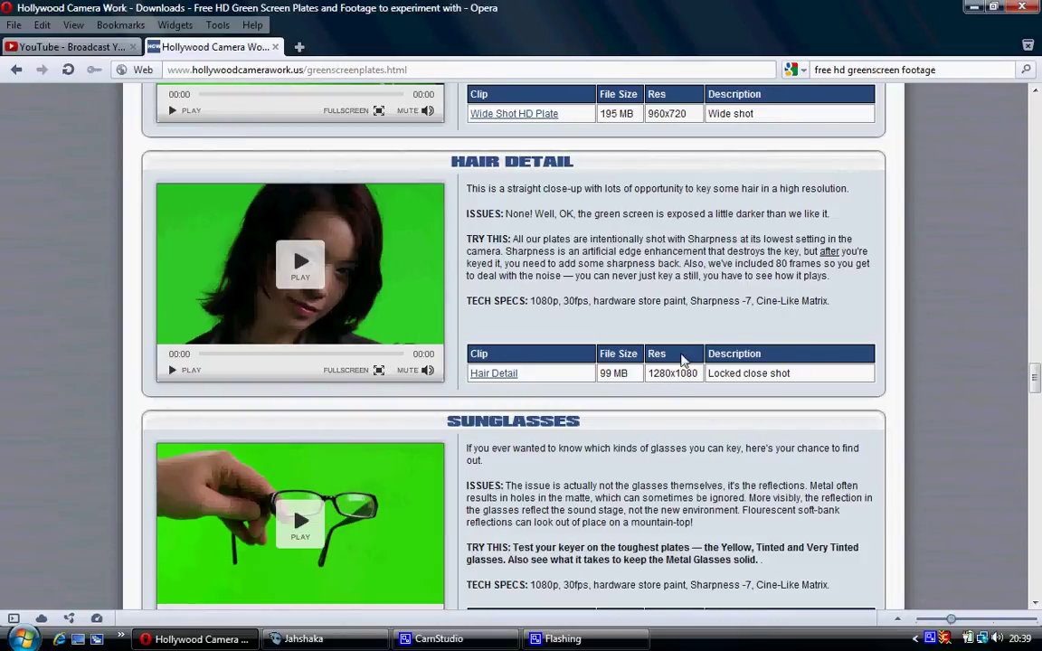
Step: Look through the Hollywood Camera Work green screen plates, including the usage terms, tech specs and clip download tables
{"action": "mouse_move", "coordinate": [1038, 384]}
{"action": "left_mouse_down"}
{"action": "mouse_move", "coordinate": [1039, 344]}
{"action": "mouse_move", "coordinate": [1038, 389]}
{"action": "left_mouse_up"}
{"action": "scroll", "coordinate": [541, 298], "scroll_direction": "down", "scroll_amount": 2}
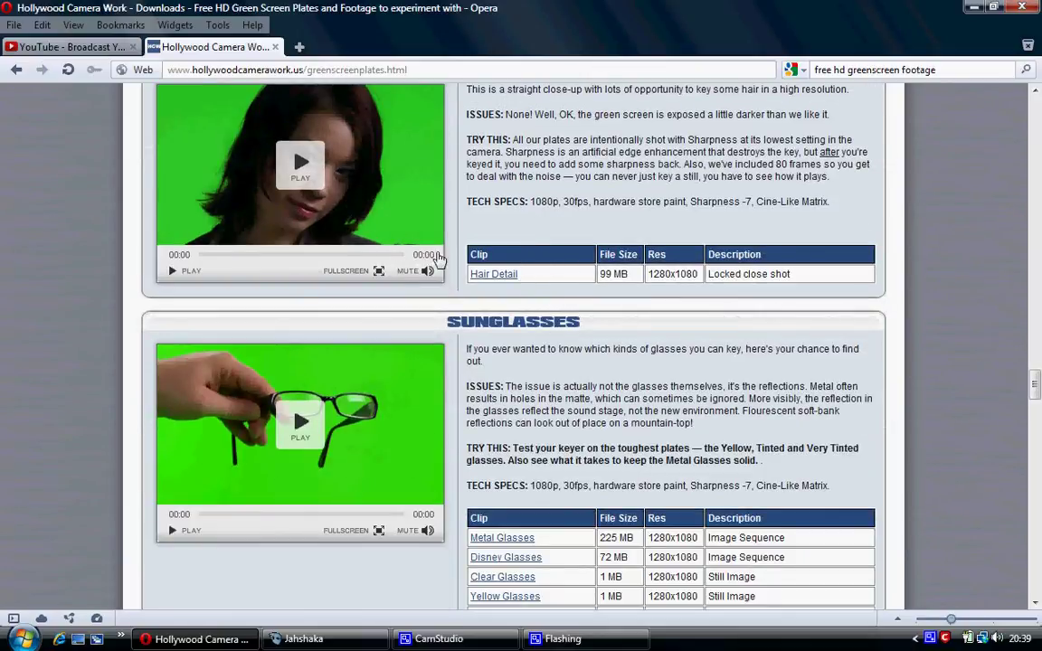
{"action": "scroll", "coordinate": [398, 239], "scroll_direction": "up", "scroll_amount": 2}
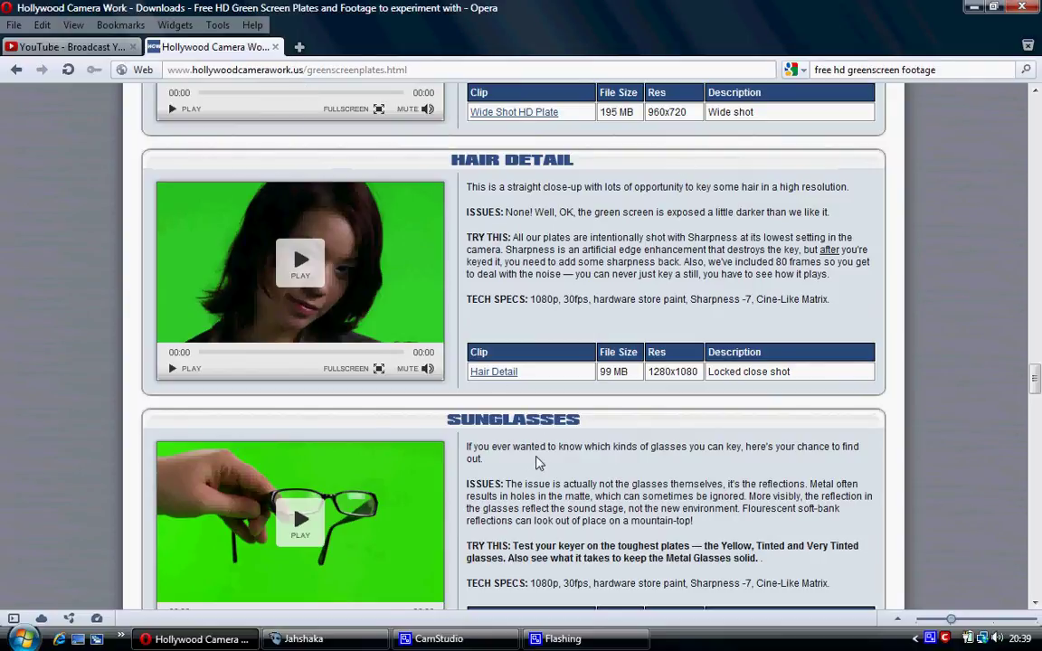
{"action": "scroll", "coordinate": [633, 271], "scroll_direction": "up", "scroll_amount": 15}
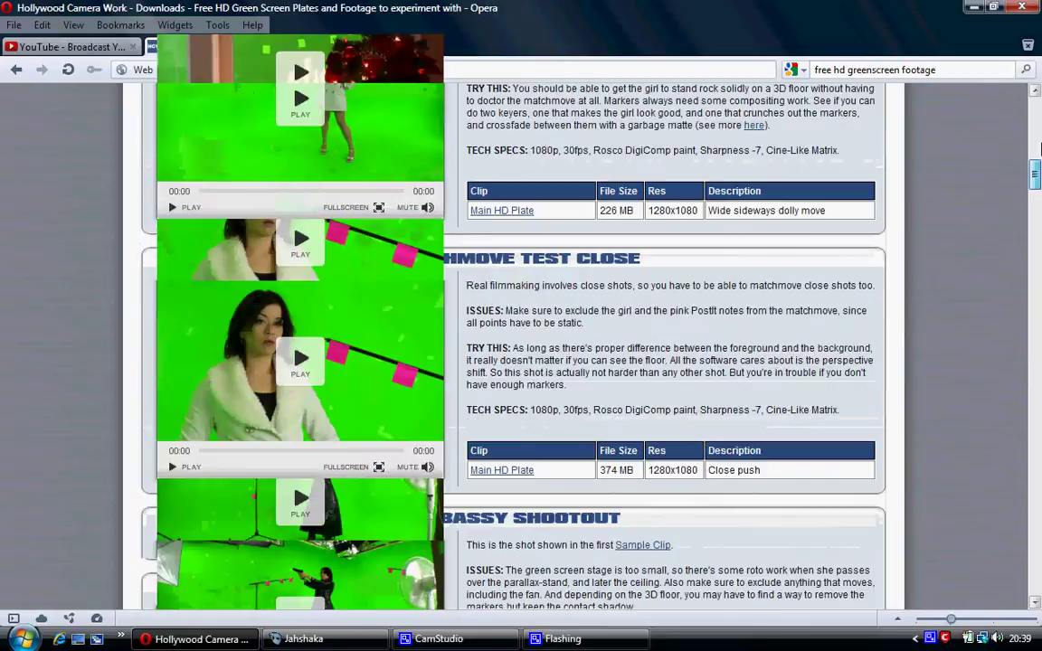
{"action": "mouse_move", "coordinate": [396, 167]}
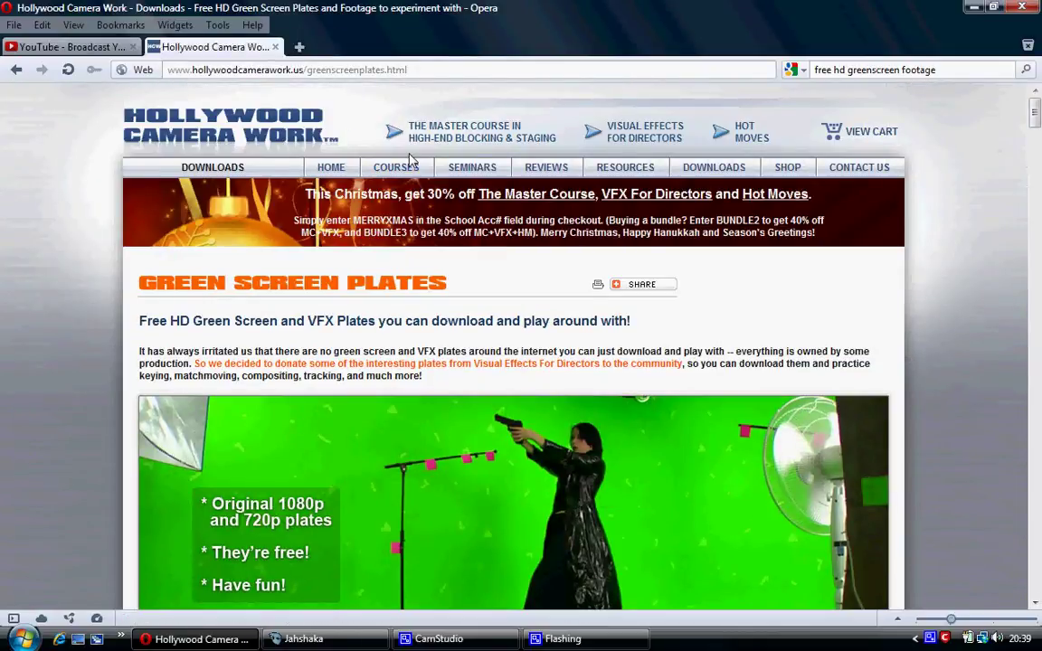
{"action": "scroll", "coordinate": [226, 296], "scroll_direction": "down", "scroll_amount": 10}
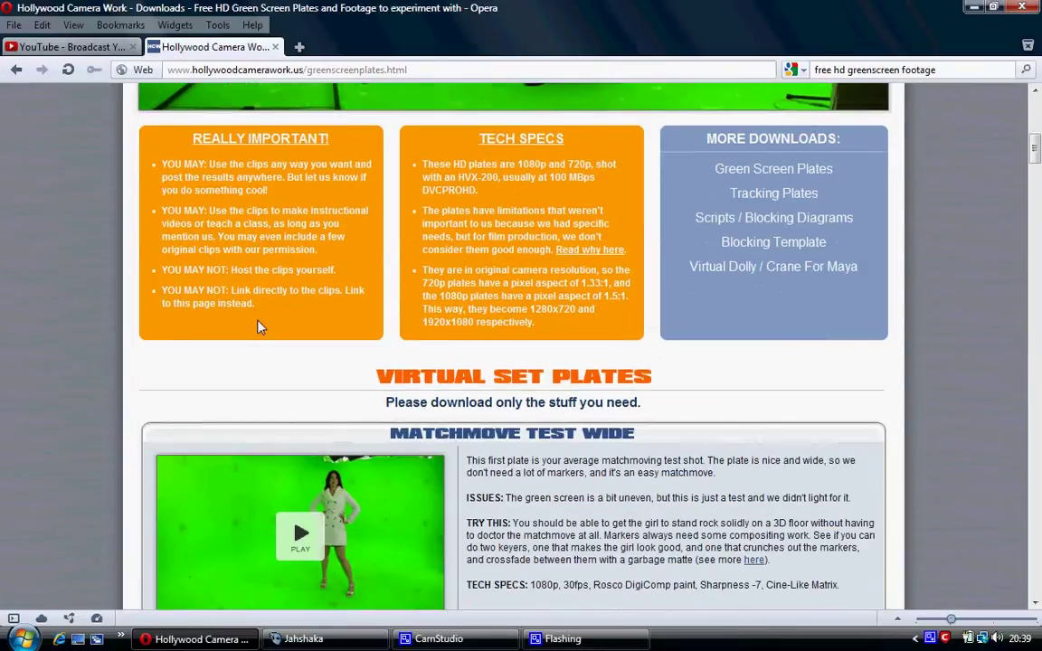
{"action": "scroll", "coordinate": [262, 324], "scroll_direction": "down", "scroll_amount": 2}
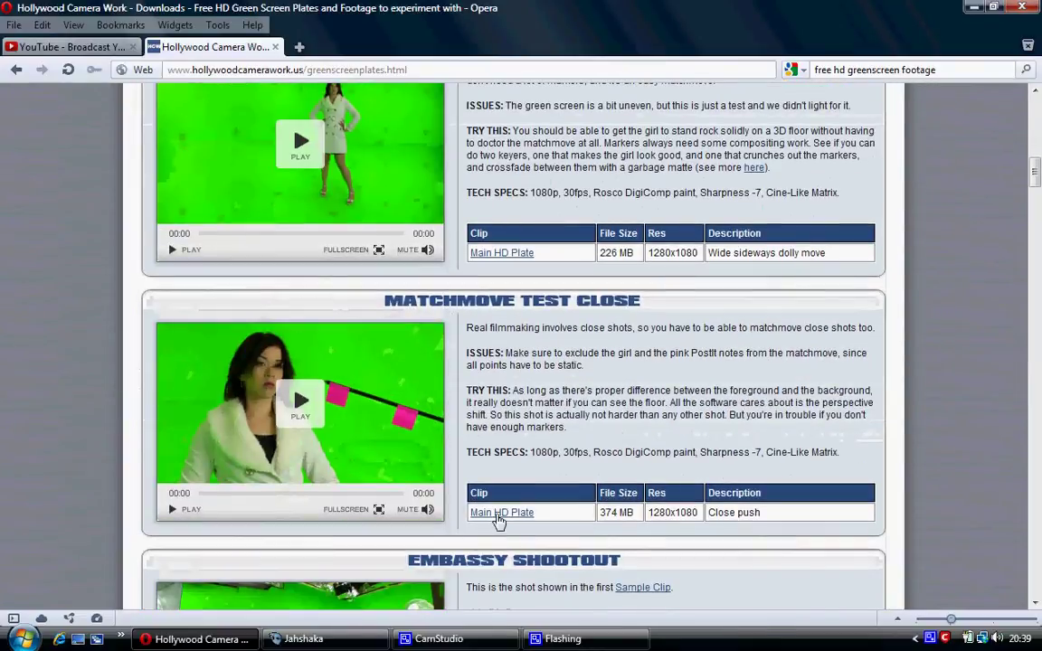
Step: Switch to Jahshaka, open the hcw_locked_backdrop clip's Keyer module and accept changing the color scheme to Windows Vista Basic
{"action": "left_click", "coordinate": [308, 639]}
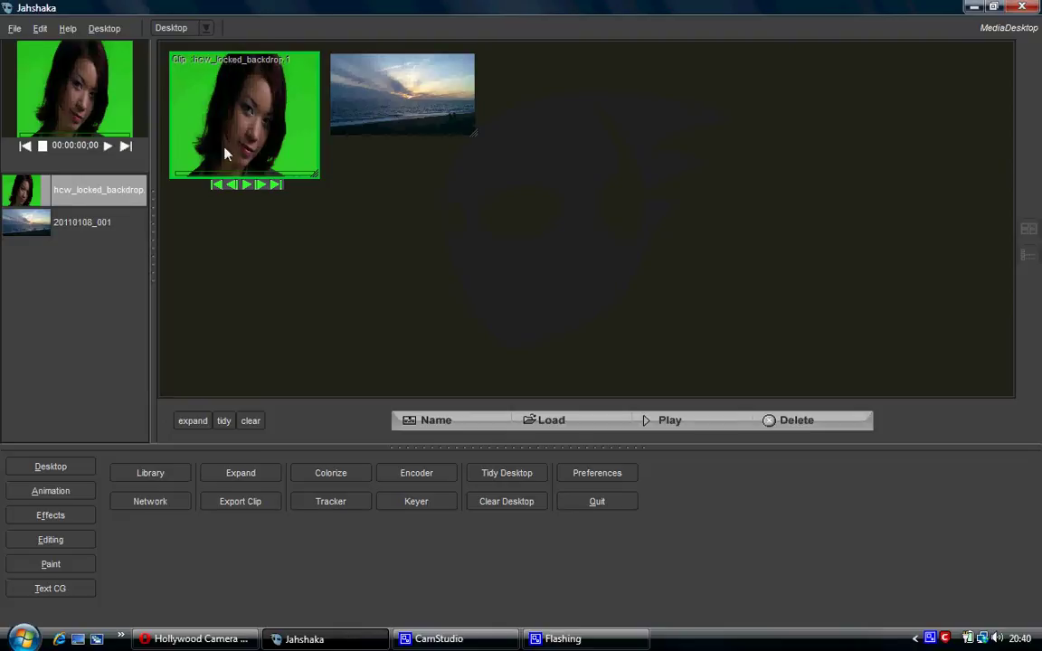
{"action": "mouse_move", "coordinate": [183, 178]}
{"action": "left_mouse_down"}
{"action": "mouse_move", "coordinate": [308, 169]}
{"action": "mouse_move", "coordinate": [149, 173]}
{"action": "mouse_move", "coordinate": [274, 175]}
{"action": "mouse_move", "coordinate": [181, 180]}
{"action": "mouse_move", "coordinate": [156, 174]}
{"action": "mouse_move", "coordinate": [212, 168]}
{"action": "mouse_move", "coordinate": [210, 152]}
{"action": "mouse_move", "coordinate": [146, 170]}
{"action": "mouse_move", "coordinate": [159, 170]}
{"action": "mouse_move", "coordinate": [150, 154]}
{"action": "mouse_move", "coordinate": [166, 173]}
{"action": "left_mouse_up"}
{"action": "left_click", "coordinate": [401, 501]}
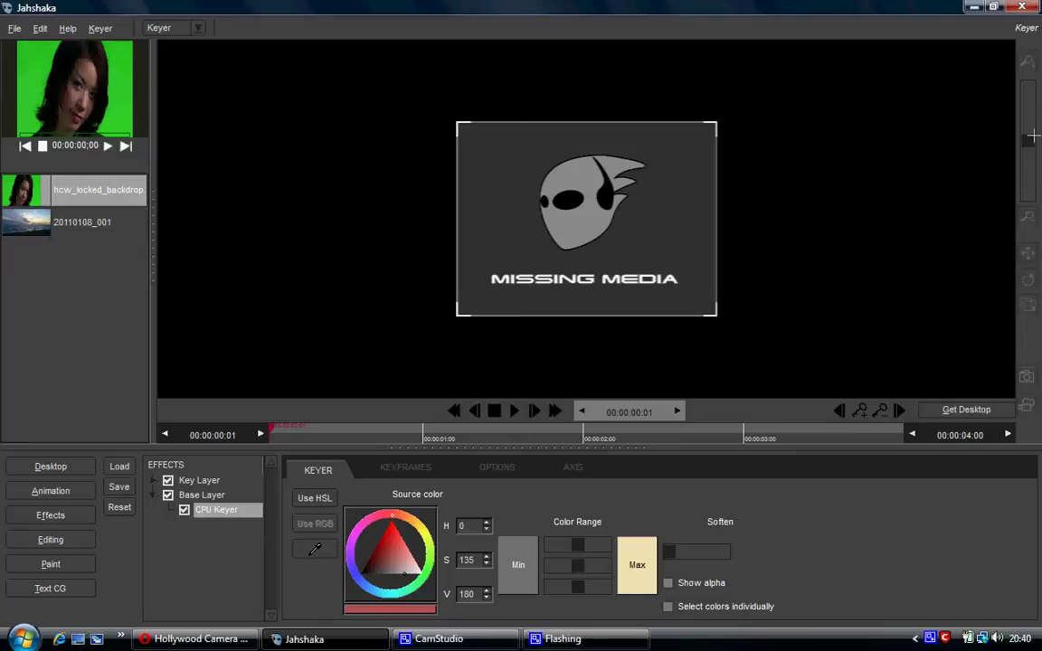
{"action": "left_click_drag", "start_coordinate": [1029, 141], "coordinate": [1028, 155]}
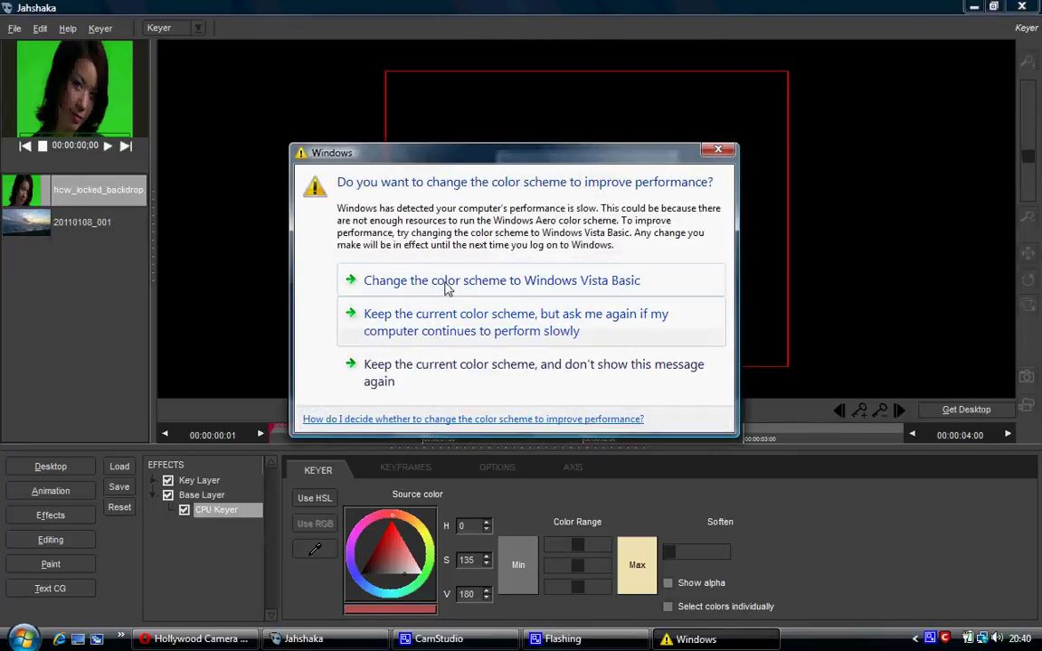
{"action": "left_click", "coordinate": [398, 282]}
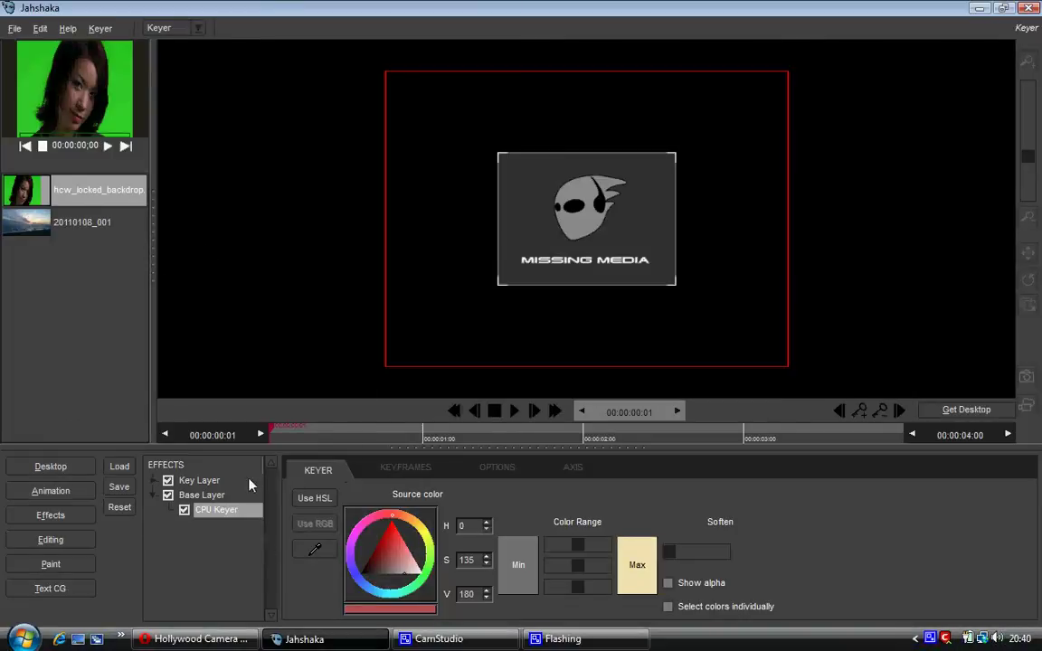
Step: Assign the hcw_locked_backdrop clip to the Key Layer and the 20110108_001 sunset image to the Base Layer
{"action": "left_click", "coordinate": [202, 482]}
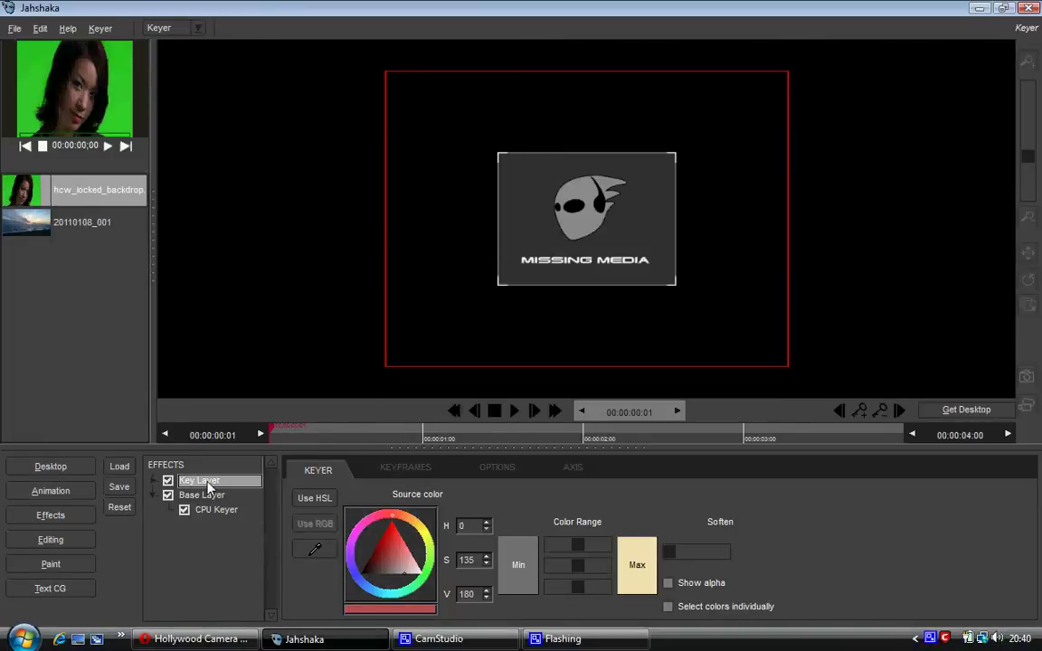
{"action": "left_click_drag", "start_coordinate": [49, 199], "coordinate": [532, 228]}
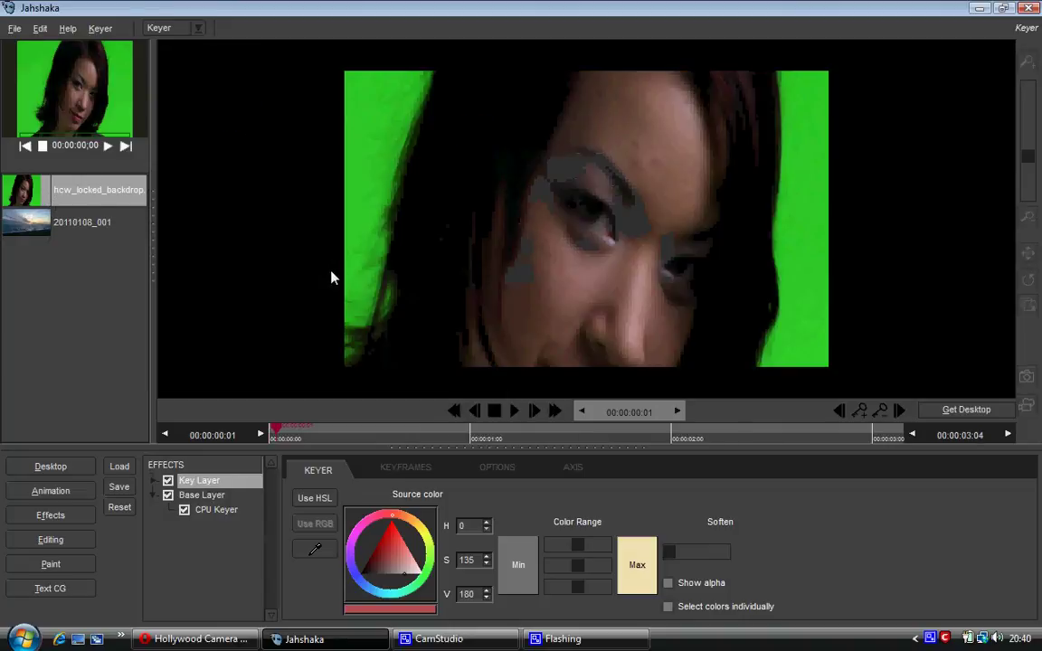
{"action": "left_click", "coordinate": [199, 496]}
{"action": "left_click", "coordinate": [56, 233]}
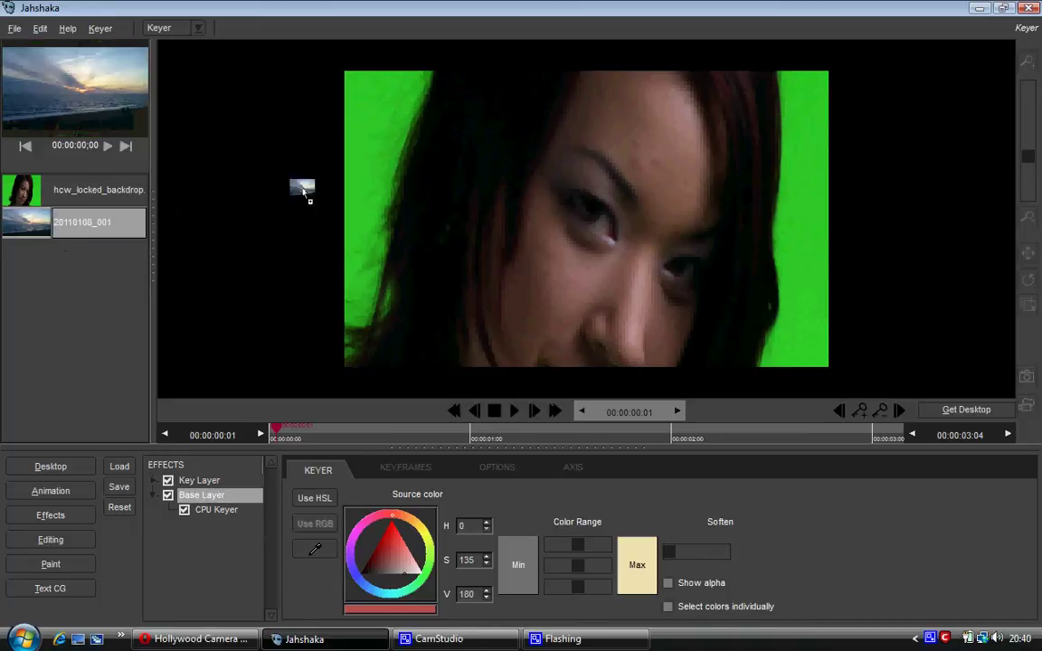
Step: Sample the green backdrop beside the woman's hair as the CPU Keyer's source color
{"action": "left_click", "coordinate": [233, 512]}
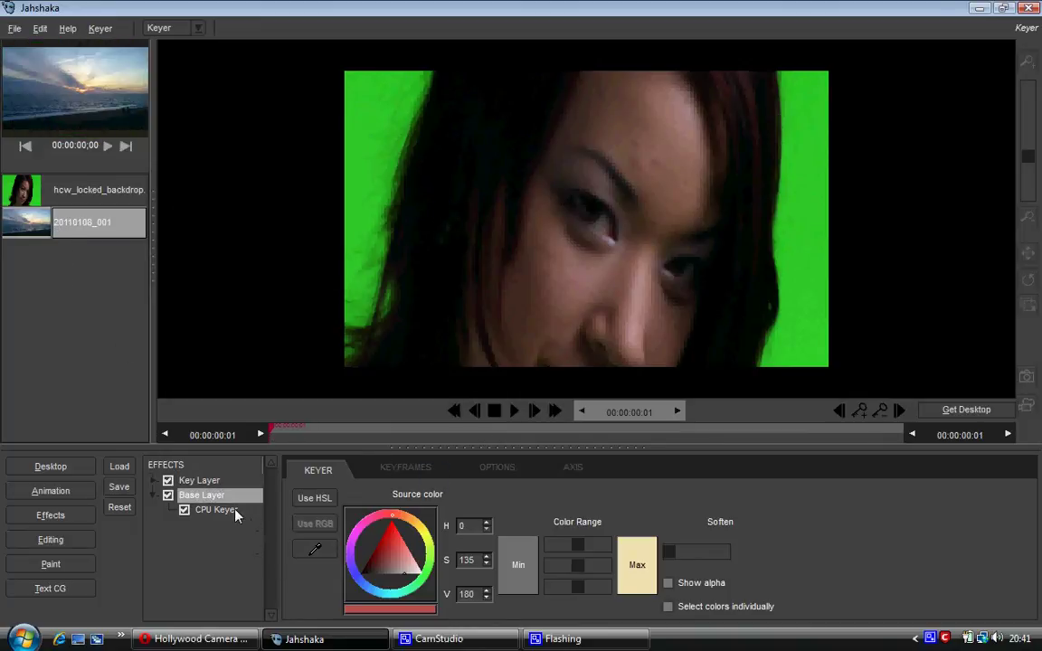
{"action": "left_click", "coordinate": [317, 551]}
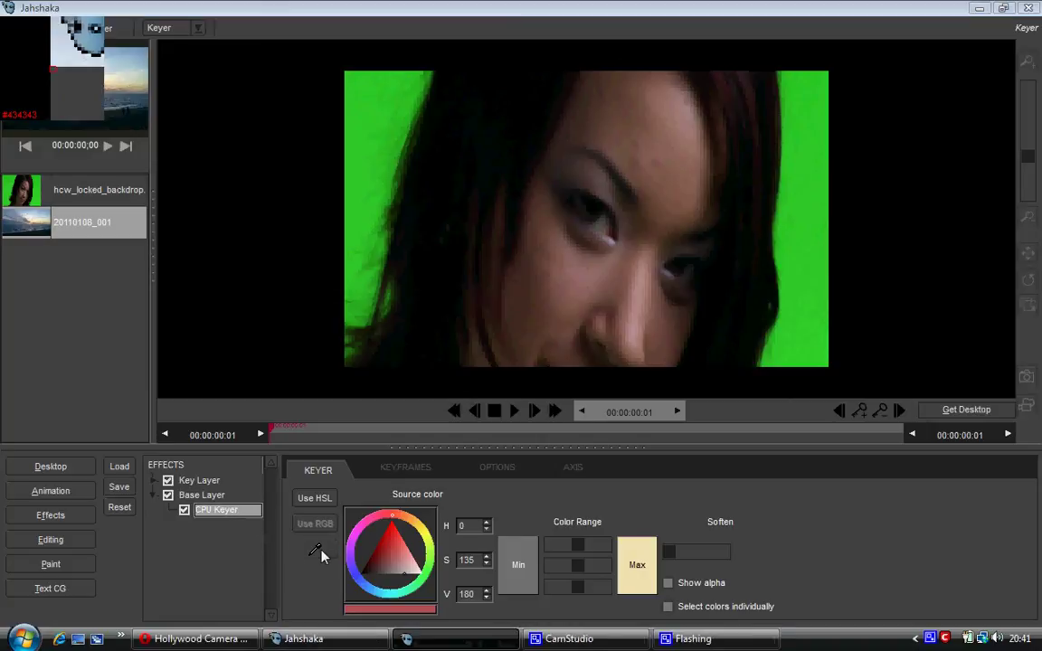
{"action": "left_click", "coordinate": [374, 116]}
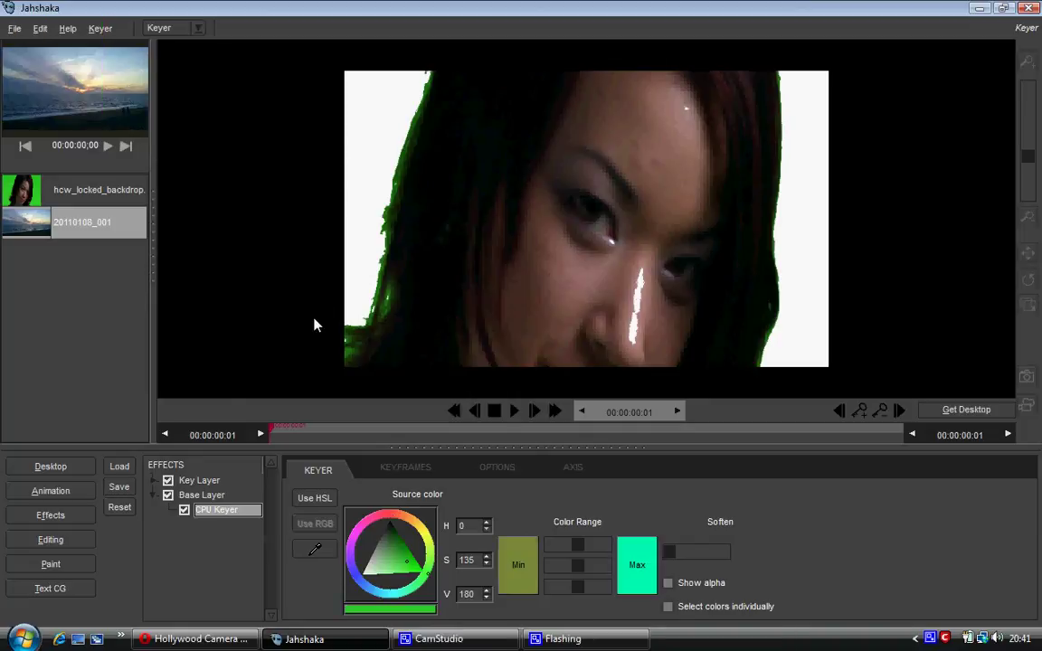
Step: Try again to load the 20110108_001 sunset image into the Base Layer
{"action": "left_click", "coordinate": [201, 495]}
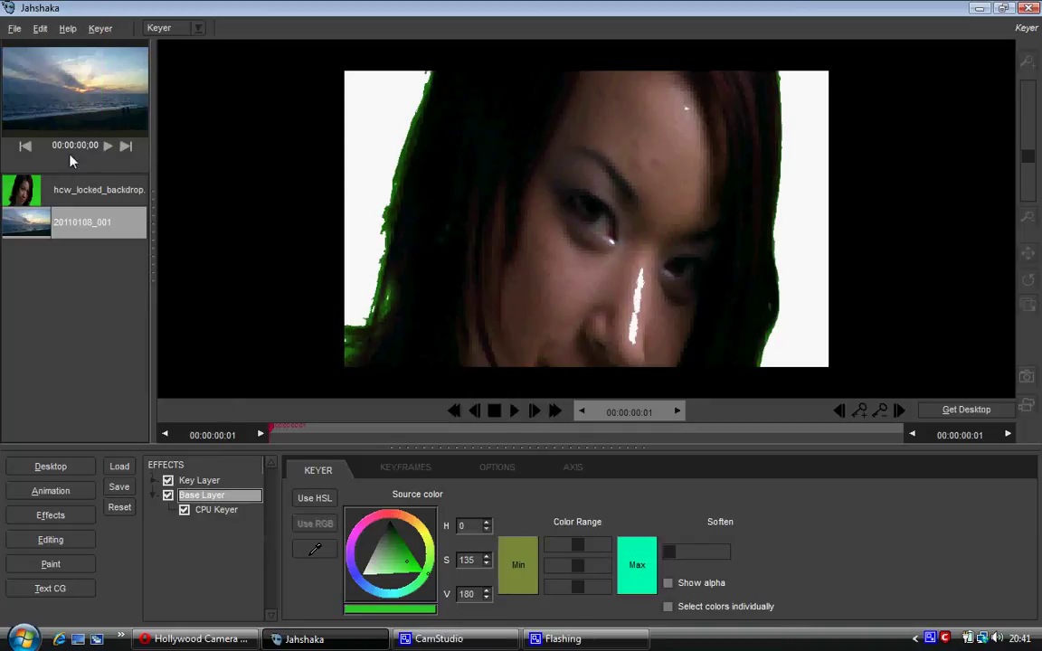
{"action": "left_click_drag", "start_coordinate": [65, 224], "coordinate": [312, 167]}
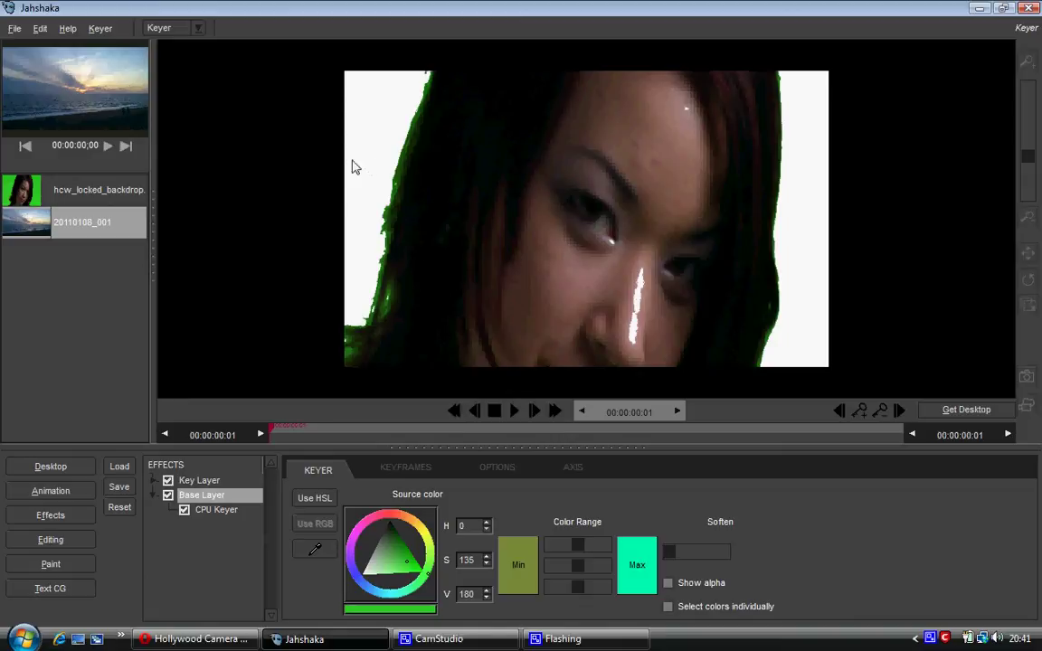
Step: Adjust the keyer's three Color Range settings to reduce the keyed-out patches on the woman's nose
{"action": "left_click", "coordinate": [389, 470]}
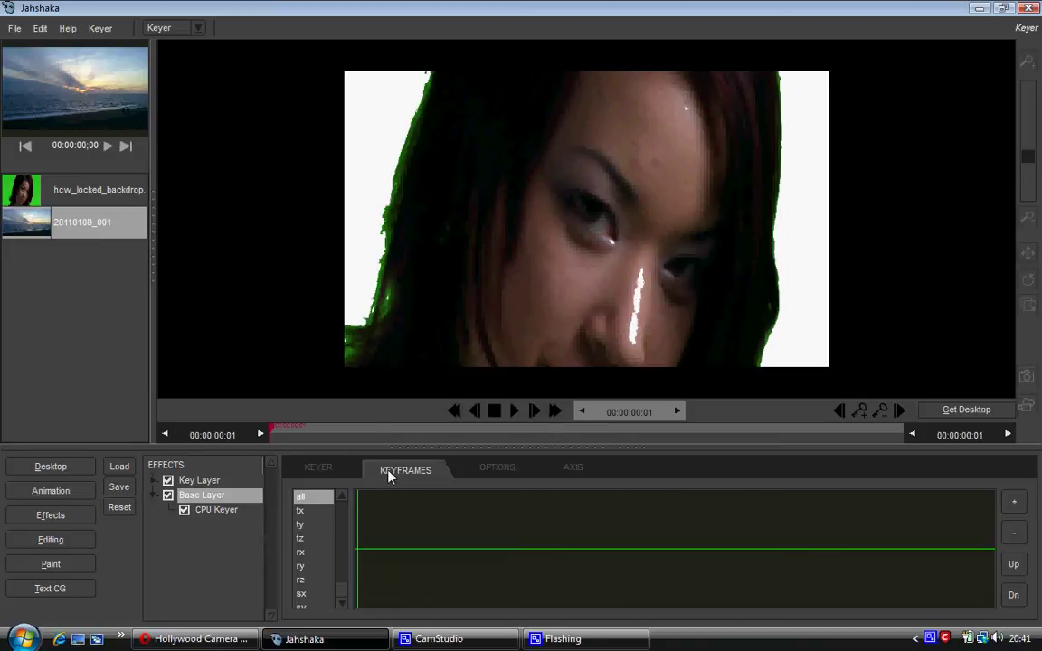
{"action": "left_click", "coordinate": [466, 470]}
{"action": "left_click", "coordinate": [357, 471]}
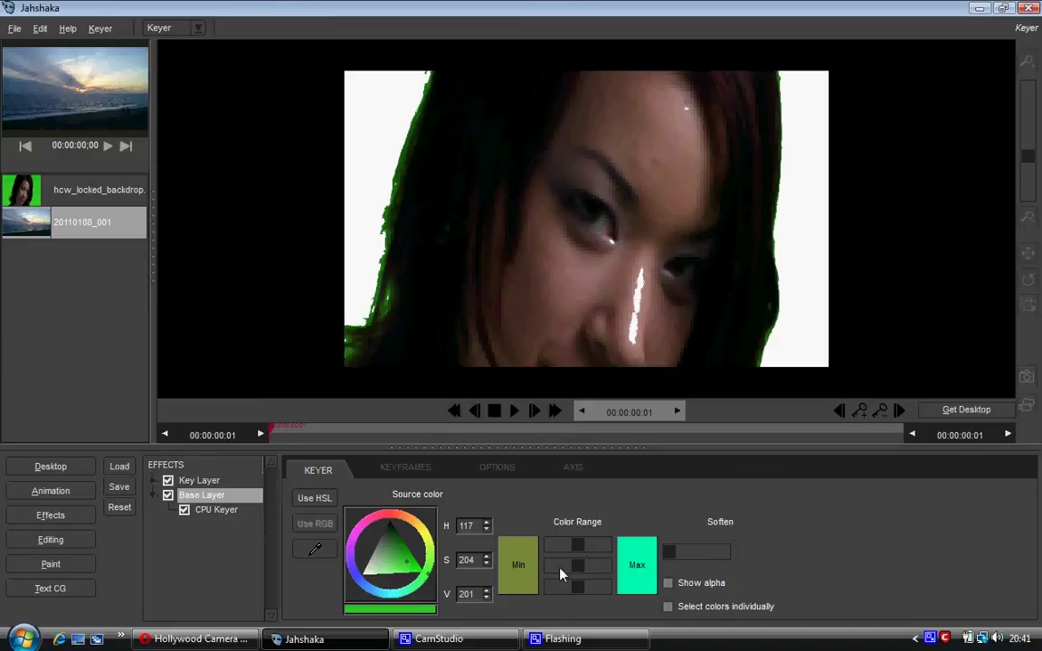
{"action": "left_click", "coordinate": [581, 591]}
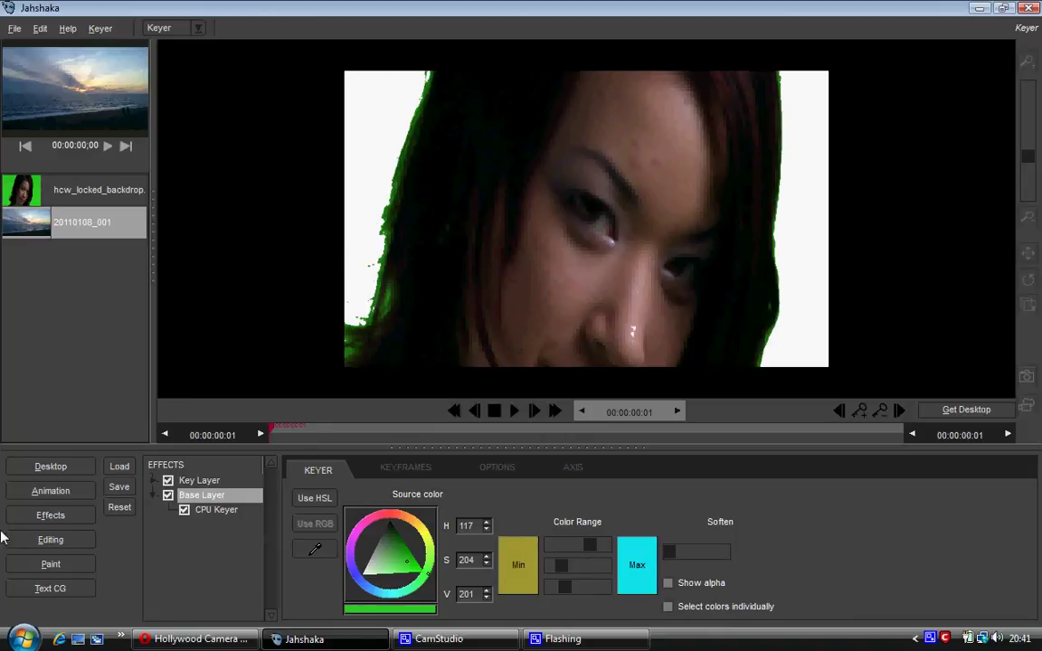
Step: Open the Animation module and add two standard layers to the scene
{"action": "left_click", "coordinate": [43, 496]}
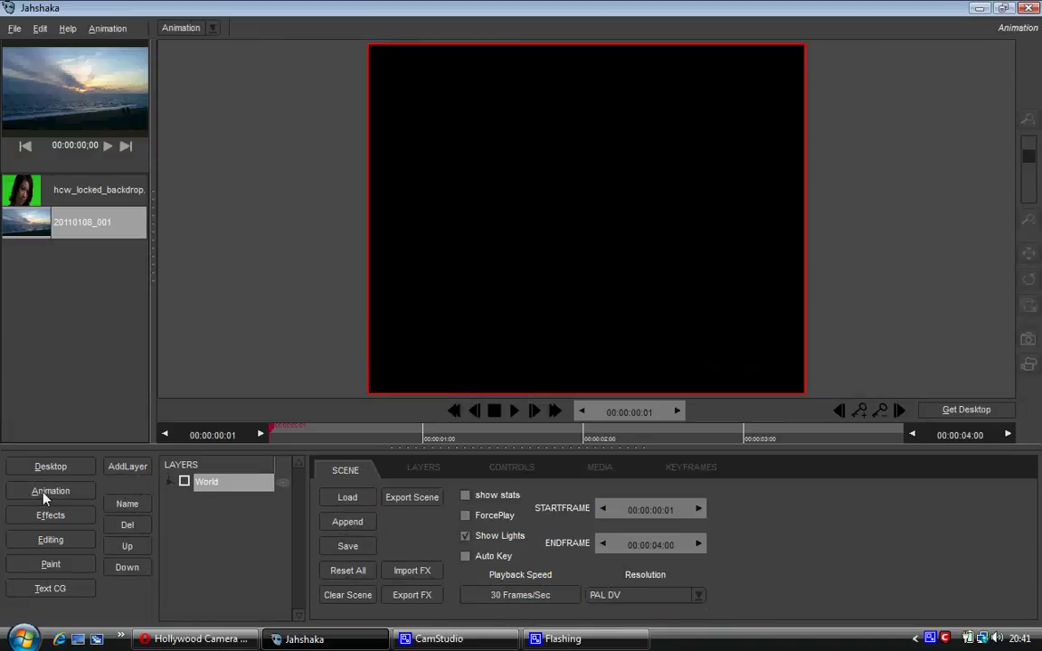
{"action": "left_click", "coordinate": [123, 470]}
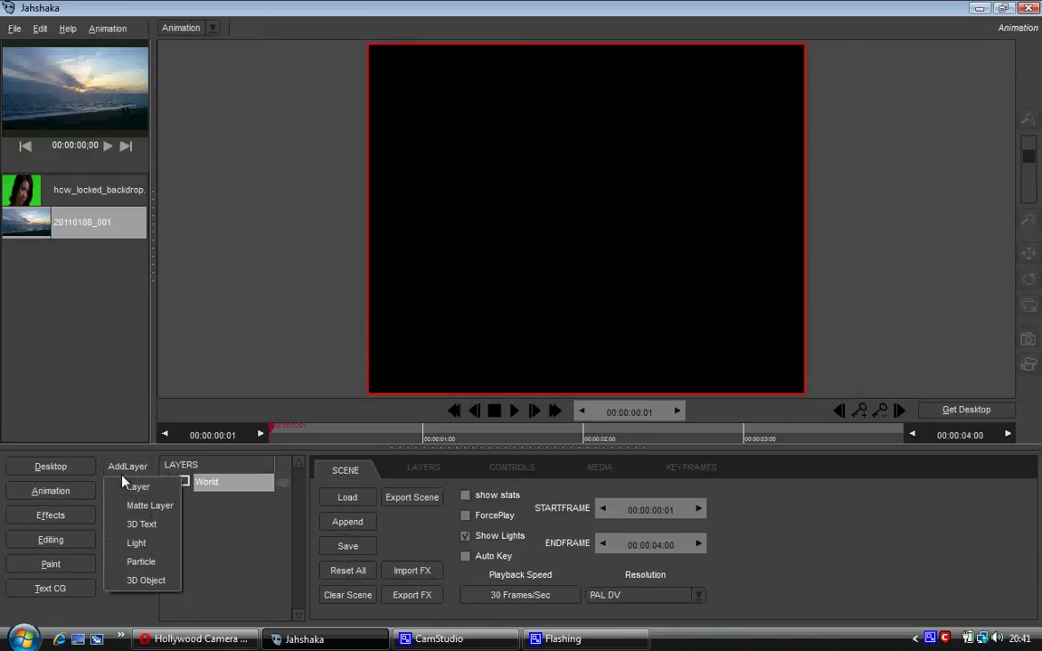
{"action": "left_click", "coordinate": [123, 484]}
{"action": "left_click", "coordinate": [121, 472]}
{"action": "left_click", "coordinate": [131, 485]}
Step: Set the animation scene's resolution to HDTV 1080/24p
{"action": "left_click", "coordinate": [221, 518]}
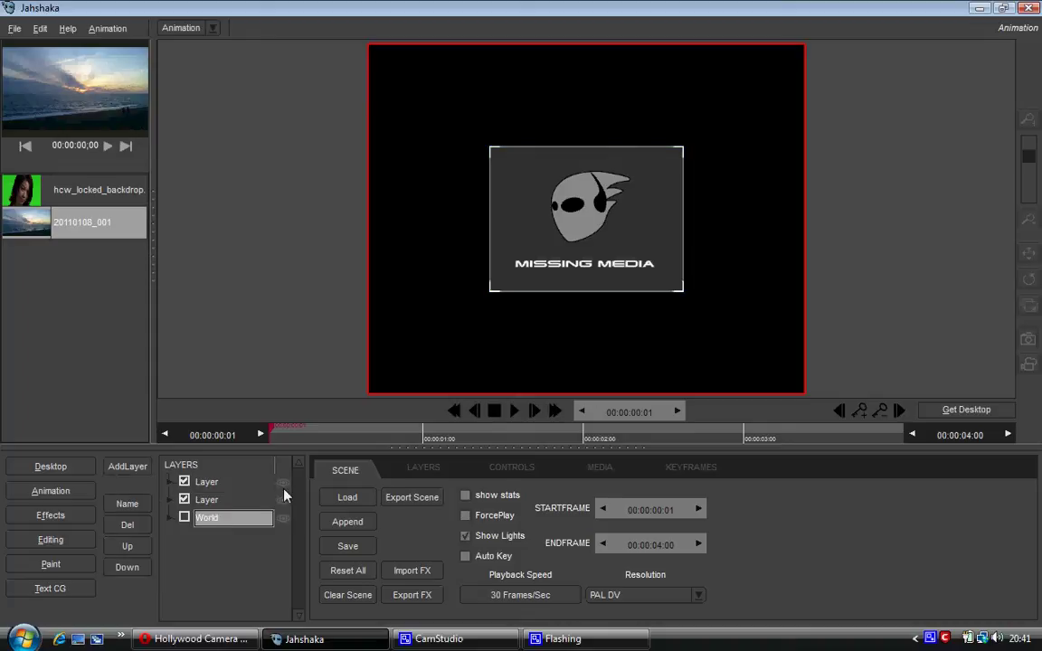
{"action": "left_click", "coordinate": [423, 468]}
{"action": "left_click", "coordinate": [341, 472]}
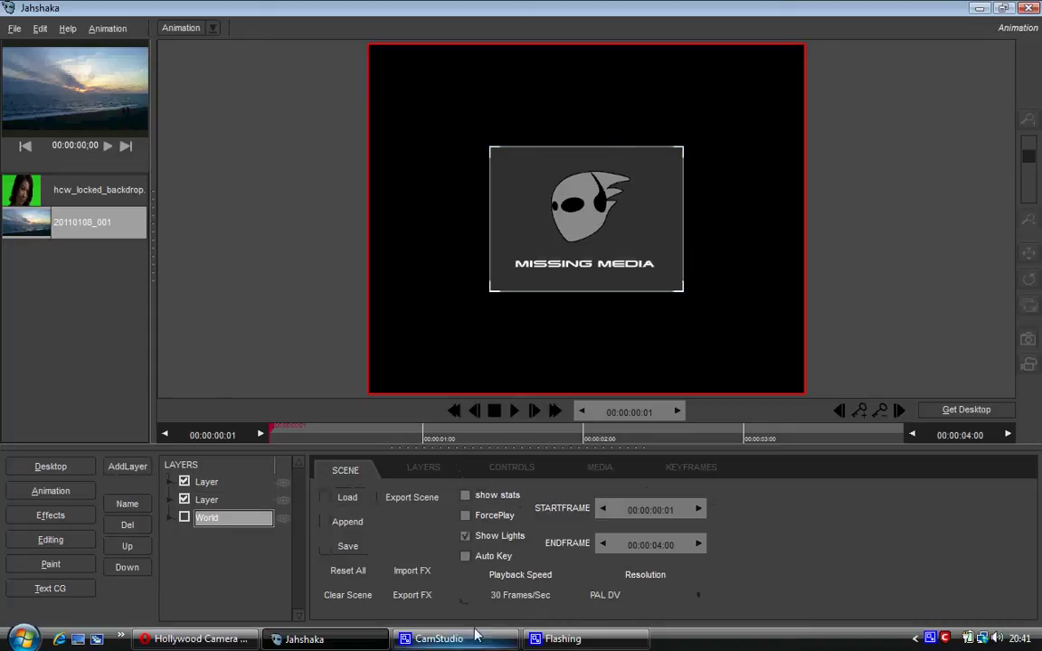
{"action": "left_click", "coordinate": [602, 595]}
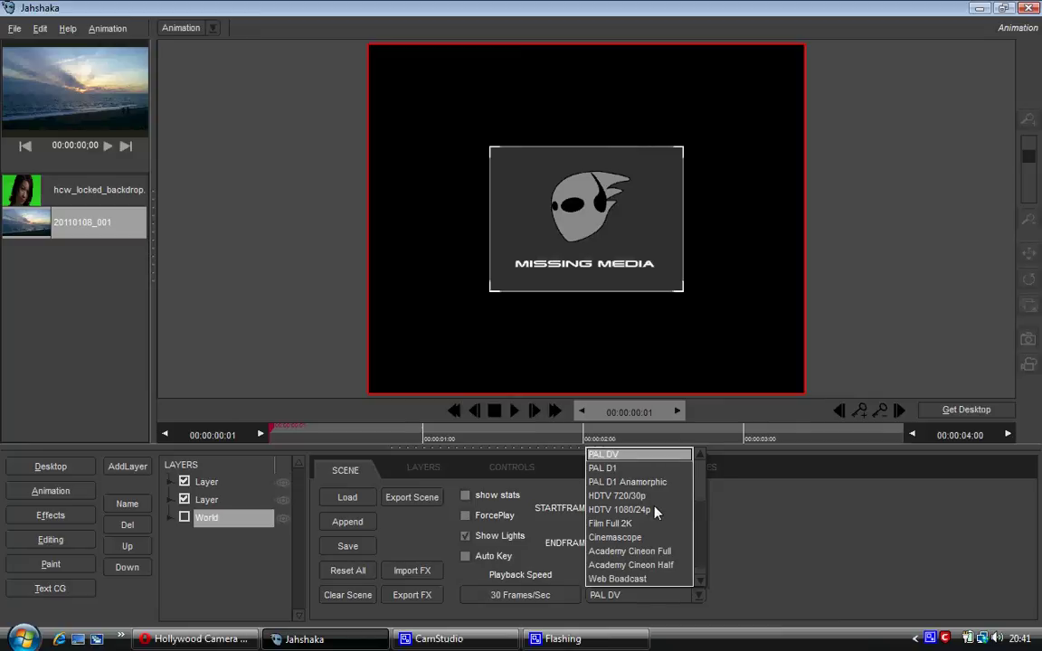
{"action": "left_click", "coordinate": [651, 510]}
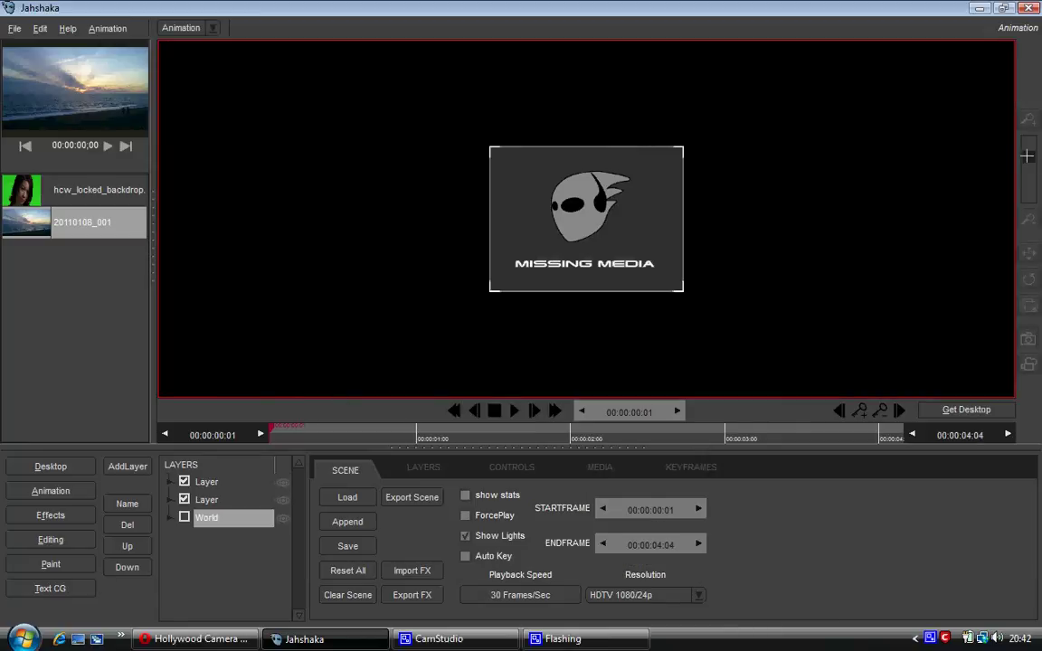
{"action": "left_click_drag", "start_coordinate": [1031, 156], "coordinate": [1028, 175]}
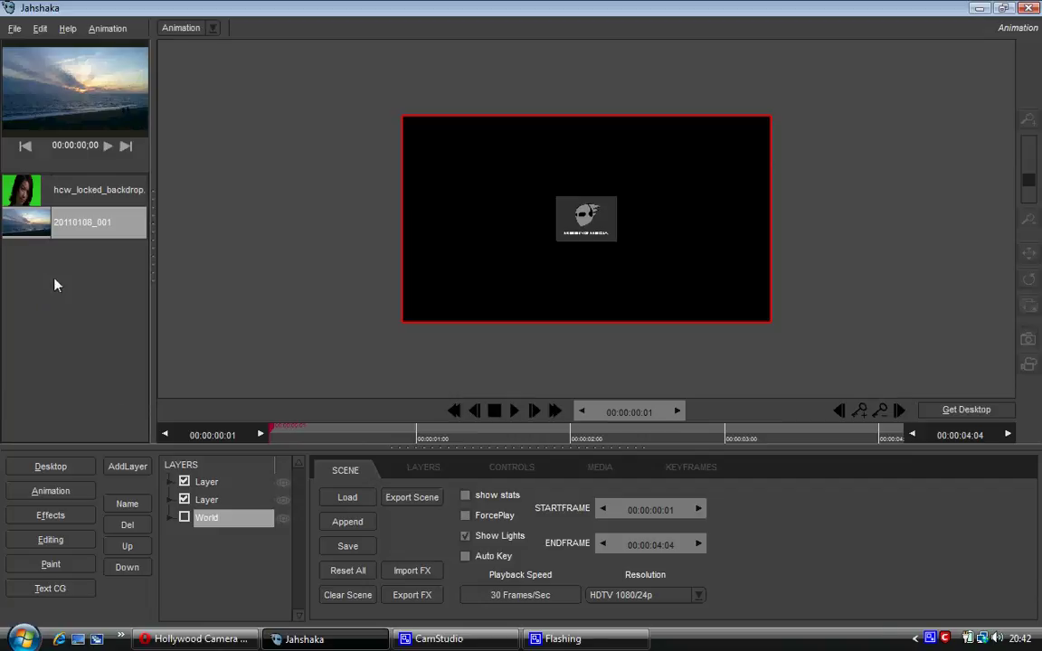
Step: Load the hcw_locked_backdrop clip into the first layer and set its X Scale to 50 to fill the frame
{"action": "left_click", "coordinate": [207, 481]}
{"action": "left_click_drag", "start_coordinate": [90, 190], "coordinate": [588, 211]}
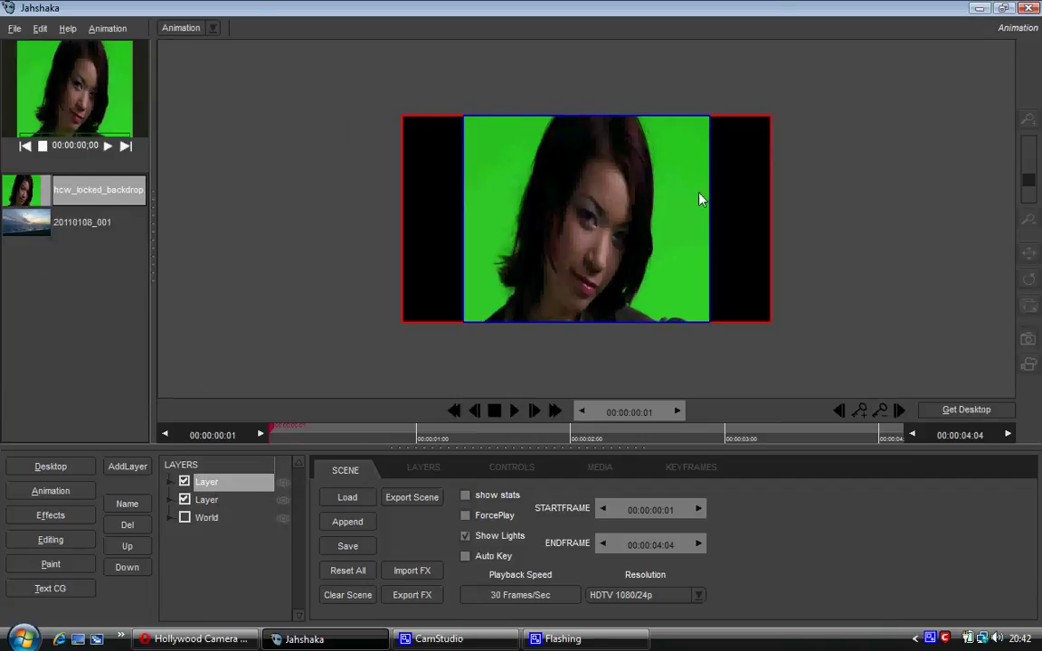
{"action": "left_click", "coordinate": [518, 472]}
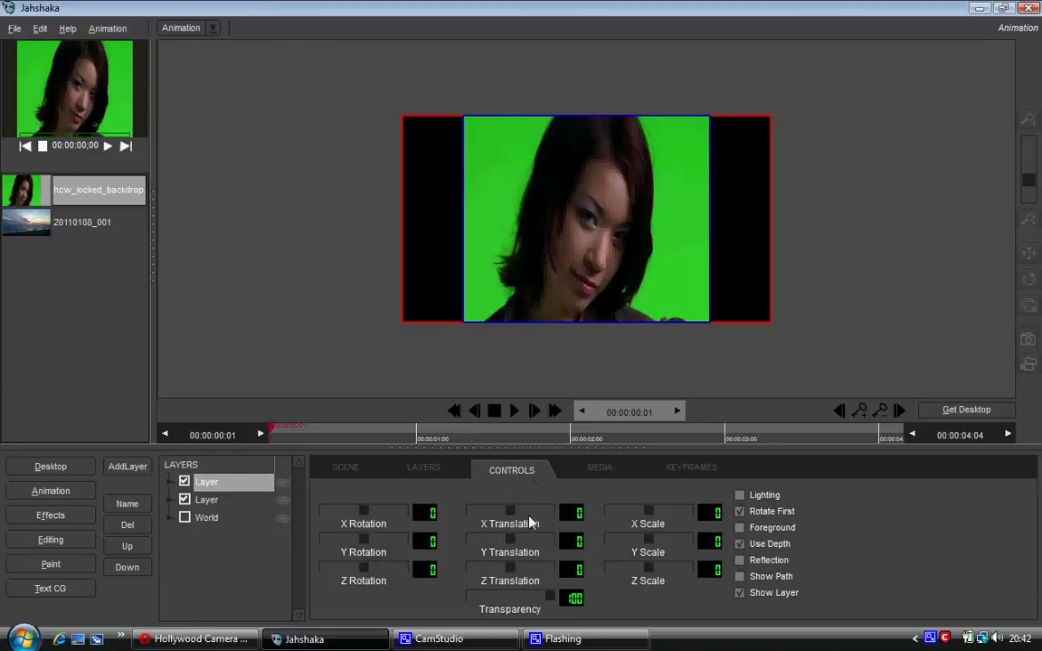
{"action": "left_click_drag", "start_coordinate": [710, 513], "coordinate": [745, 513]}
Step: Hide the first layer containing the green screen clip
{"action": "left_click", "coordinate": [226, 503]}
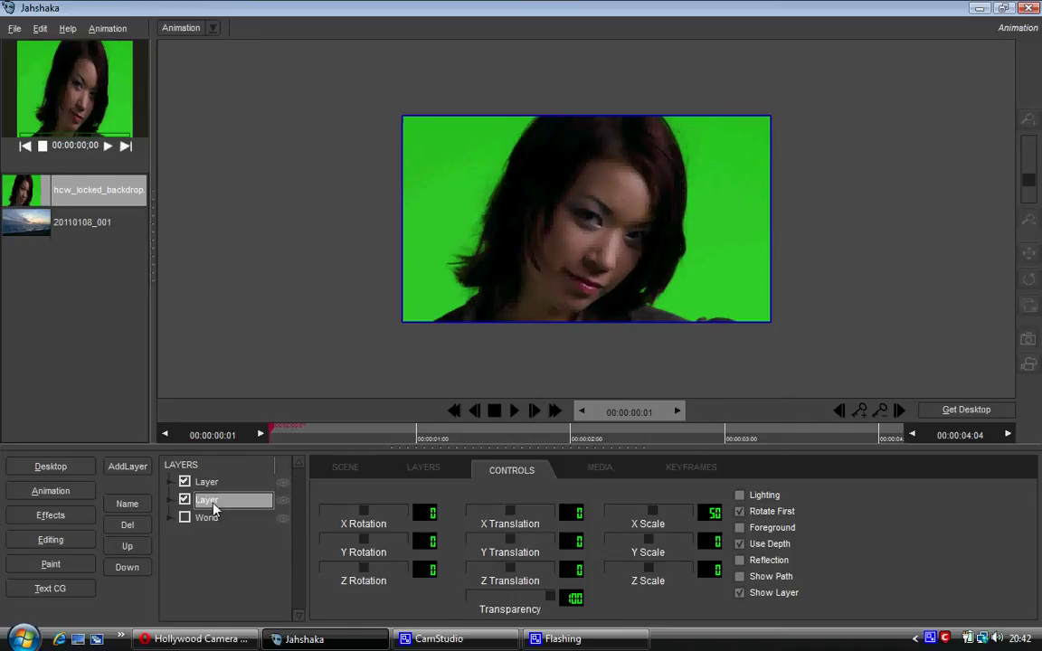
{"action": "left_click", "coordinate": [206, 481]}
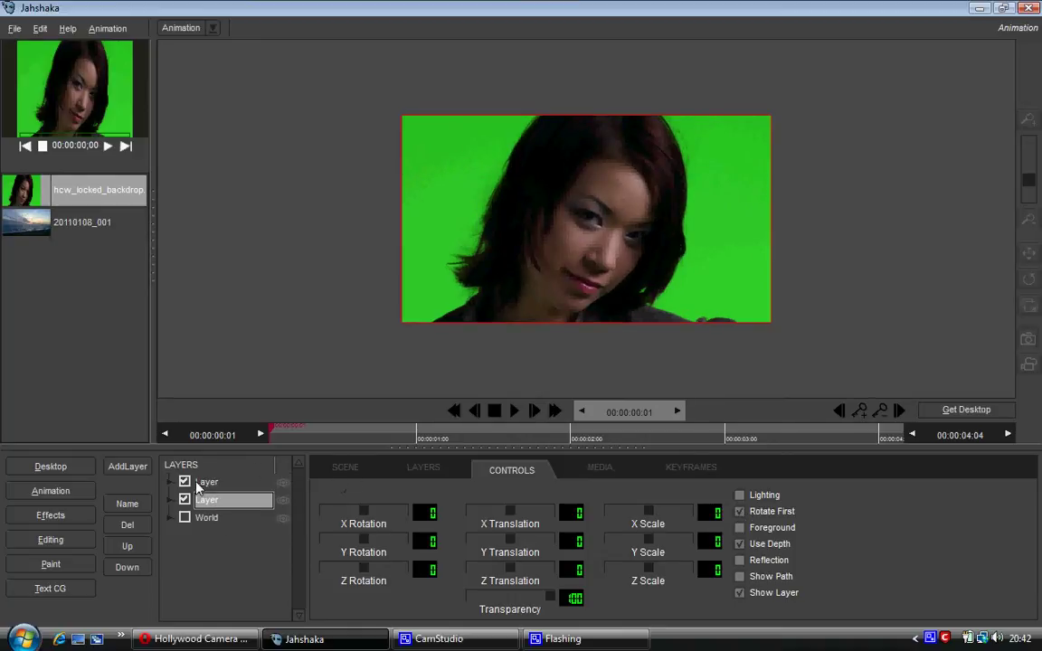
{"action": "left_click", "coordinate": [184, 481]}
Step: Load the 20110108_001 sunset image into the second layer and delete that layer
{"action": "left_click", "coordinate": [208, 503]}
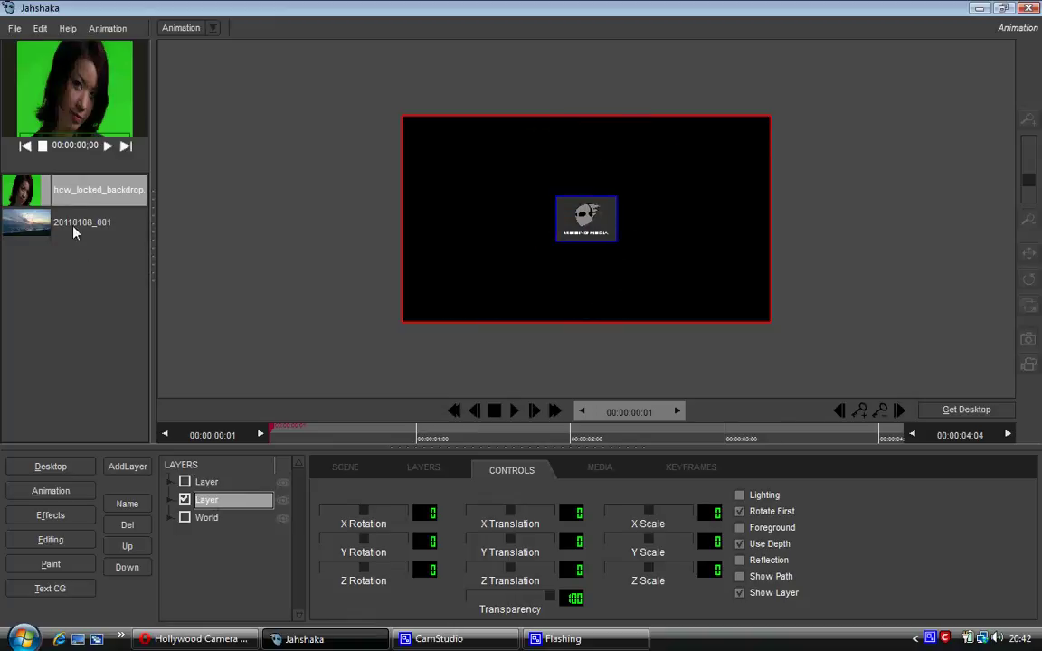
{"action": "left_click_drag", "start_coordinate": [45, 220], "coordinate": [543, 215]}
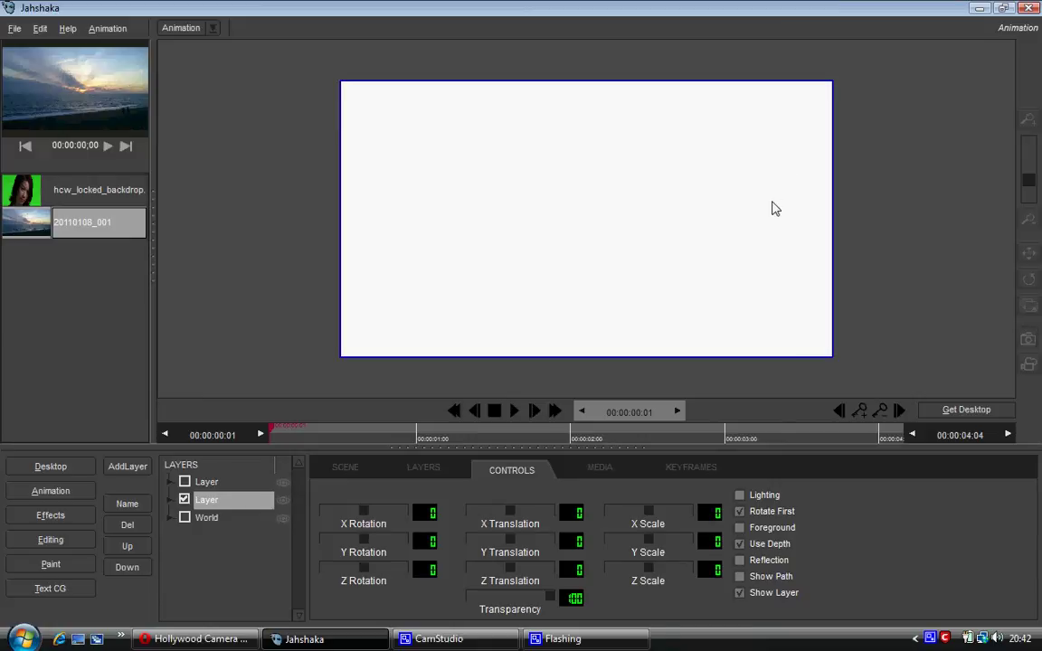
{"action": "left_click", "coordinate": [120, 526]}
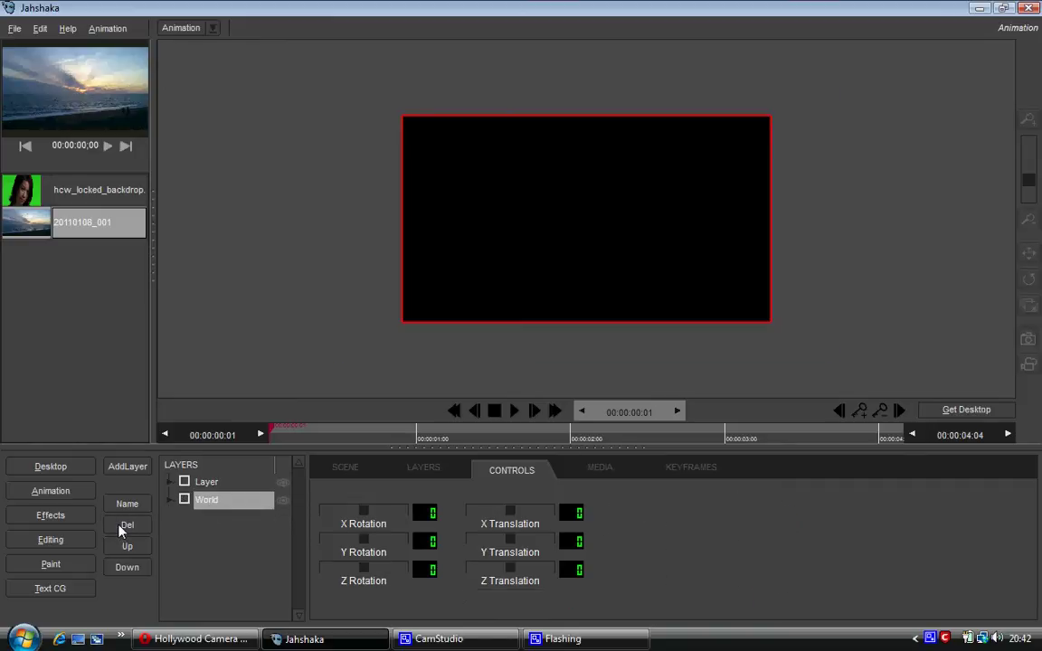
{"action": "left_click", "coordinate": [128, 467]}
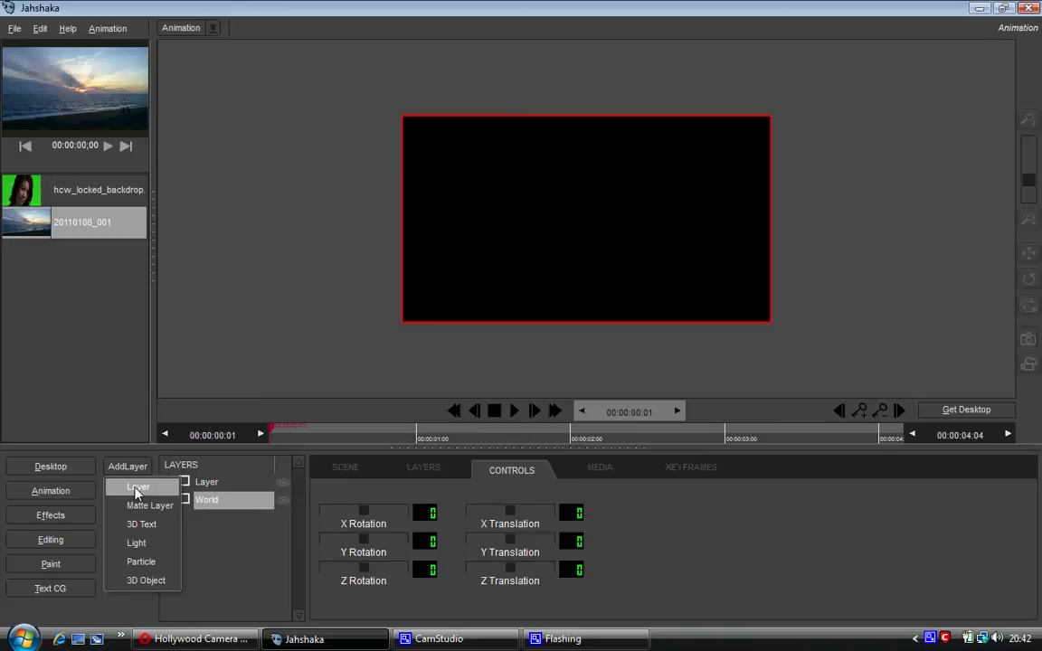
{"action": "left_click", "coordinate": [109, 490]}
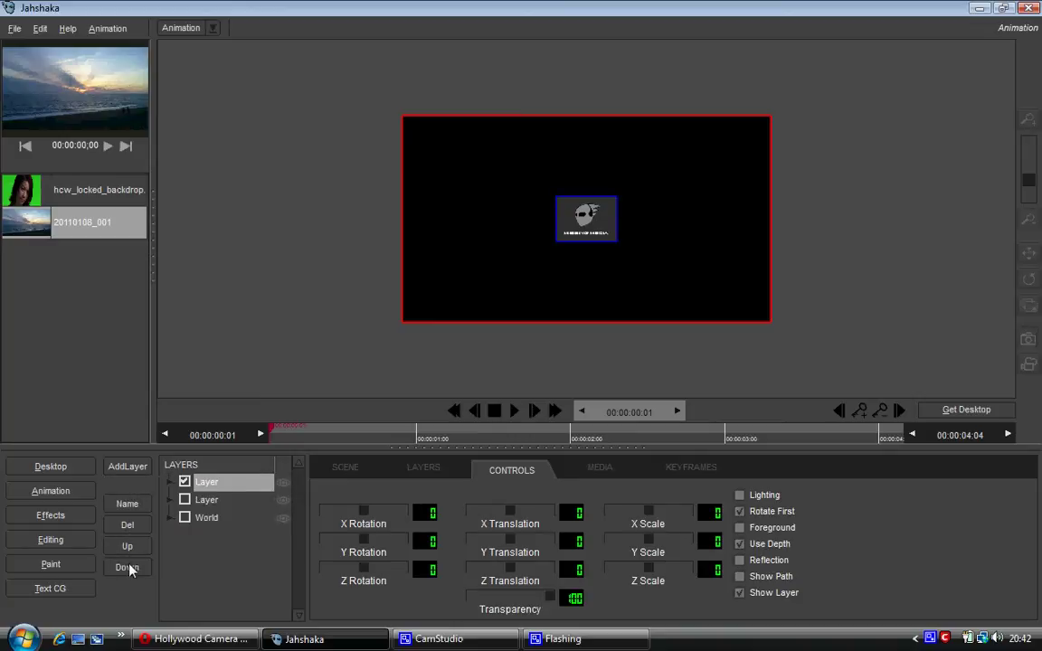
{"action": "left_click", "coordinate": [127, 567]}
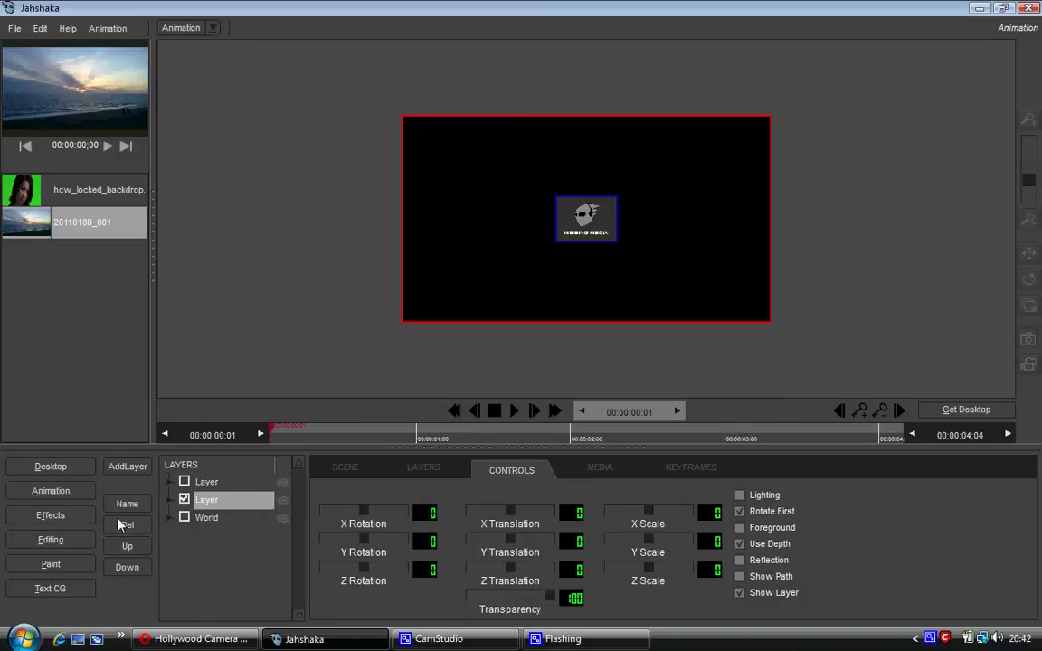
{"action": "left_click", "coordinate": [126, 522]}
Step: Add a matte layer below the green screen layer and load the 20110108_001 sunset image into it
{"action": "left_click", "coordinate": [132, 469]}
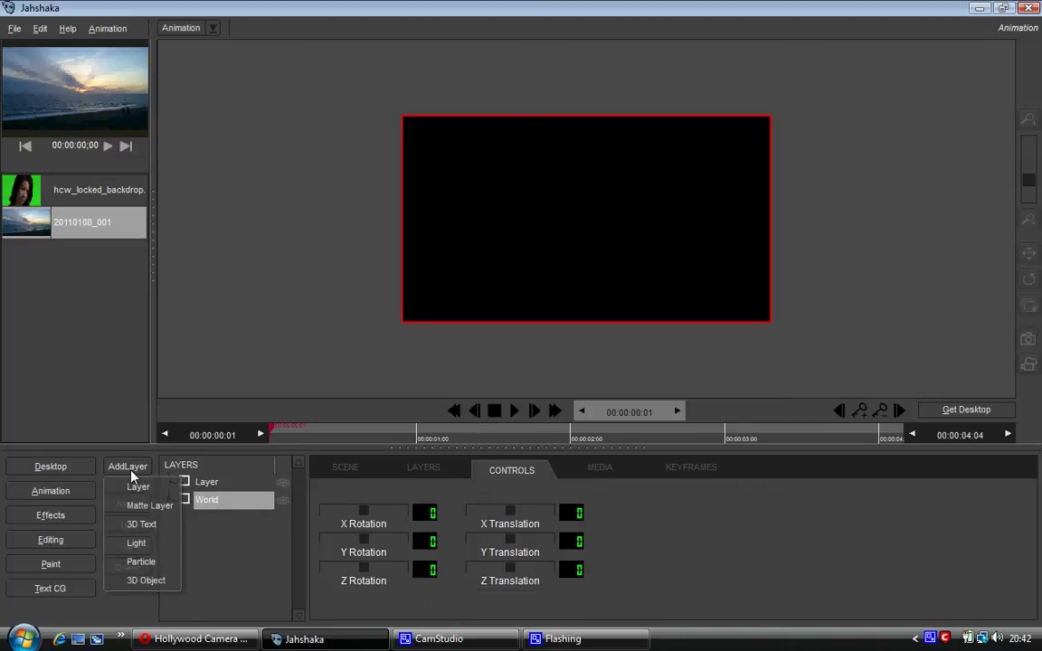
{"action": "left_click", "coordinate": [150, 512]}
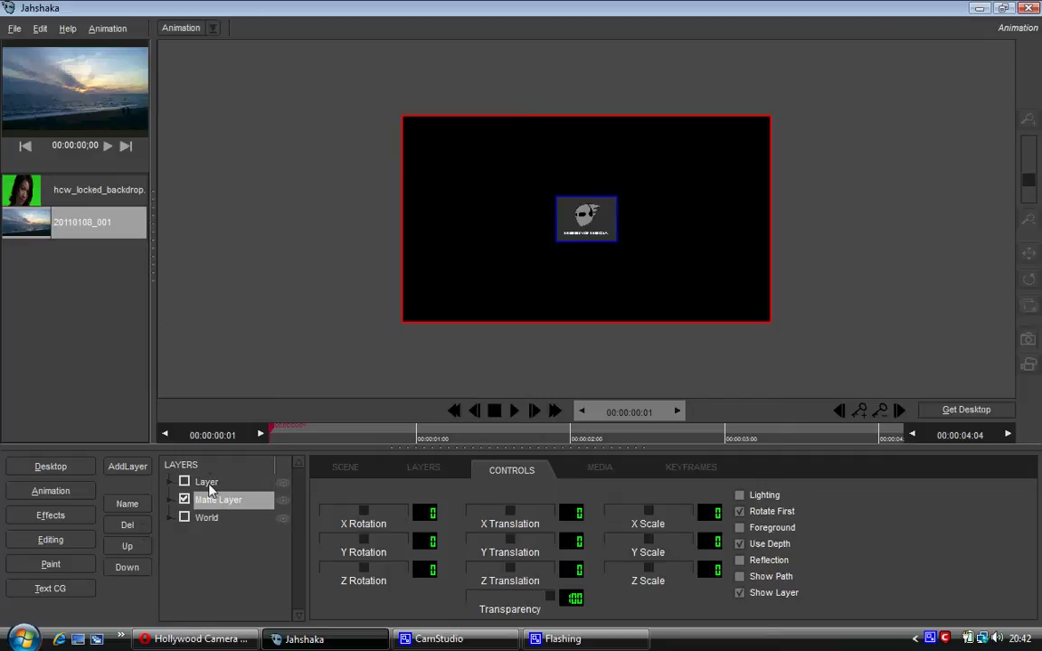
{"action": "left_click_drag", "start_coordinate": [72, 231], "coordinate": [547, 213]}
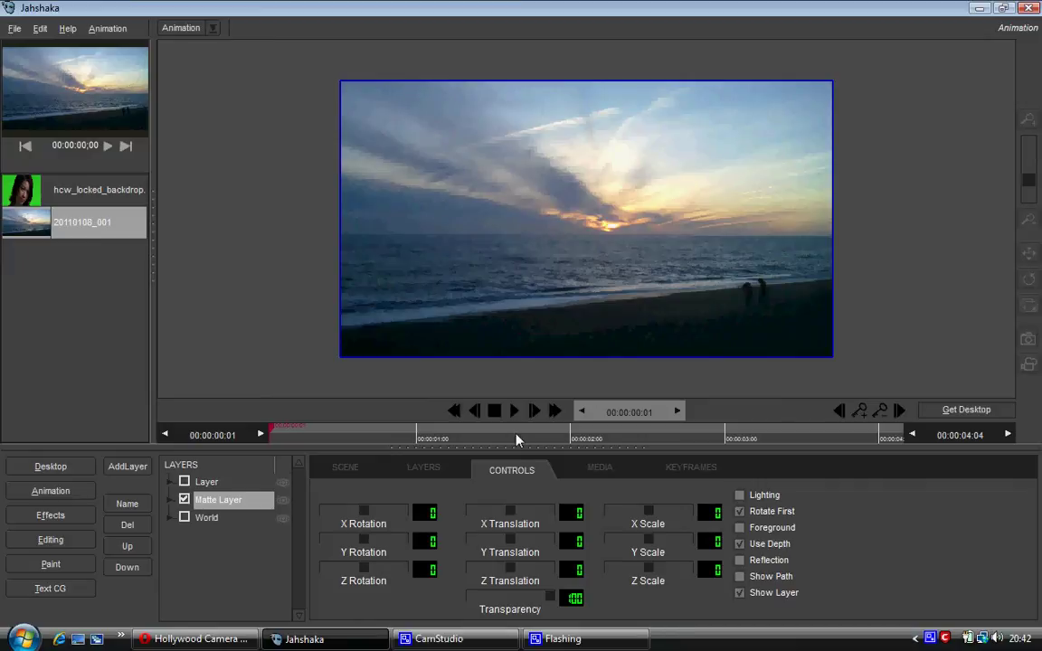
Step: Set the matte layer's X Scale and Y Scale to -25 to fit the frame, lowering its transparency value temporarily and restoring it to 100
{"action": "left_click_drag", "start_coordinate": [550, 595], "coordinate": [526, 598]}
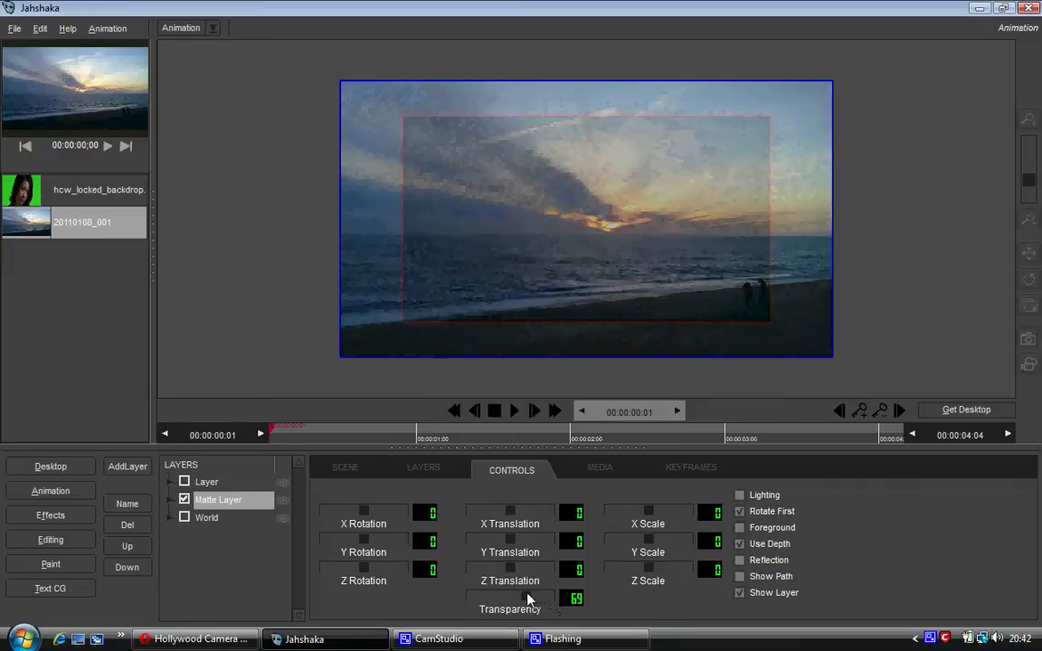
{"action": "left_click_drag", "start_coordinate": [710, 512], "coordinate": [691, 540]}
{"action": "left_click_drag", "start_coordinate": [531, 597], "coordinate": [549, 598]}
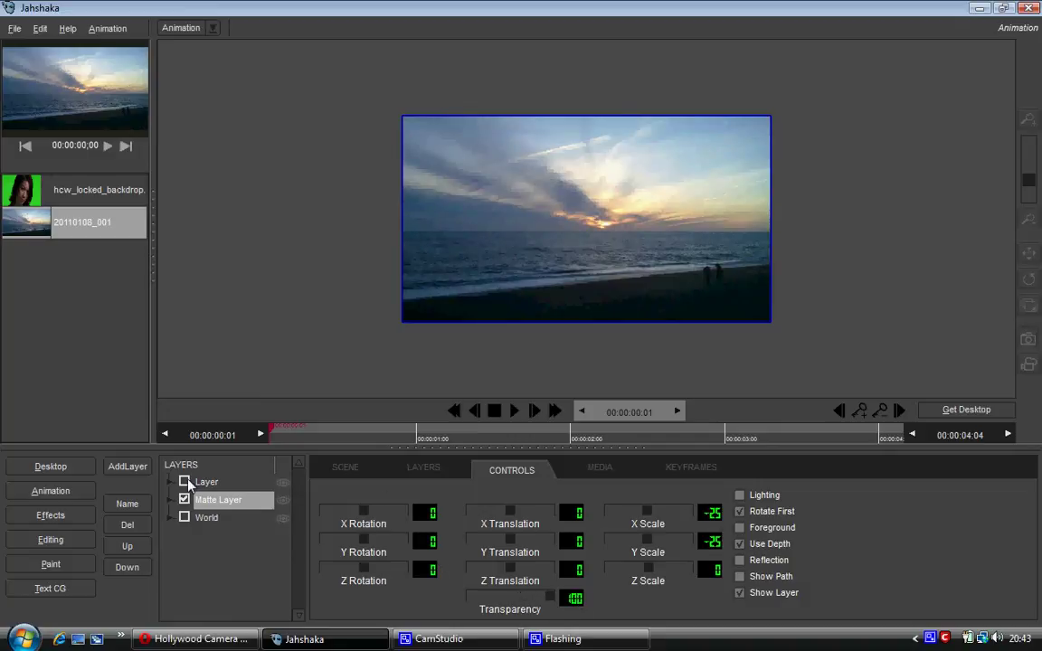
Step: Show the green screen layer again and add the Chroma Key CPU effect to it
{"action": "left_click", "coordinate": [185, 482]}
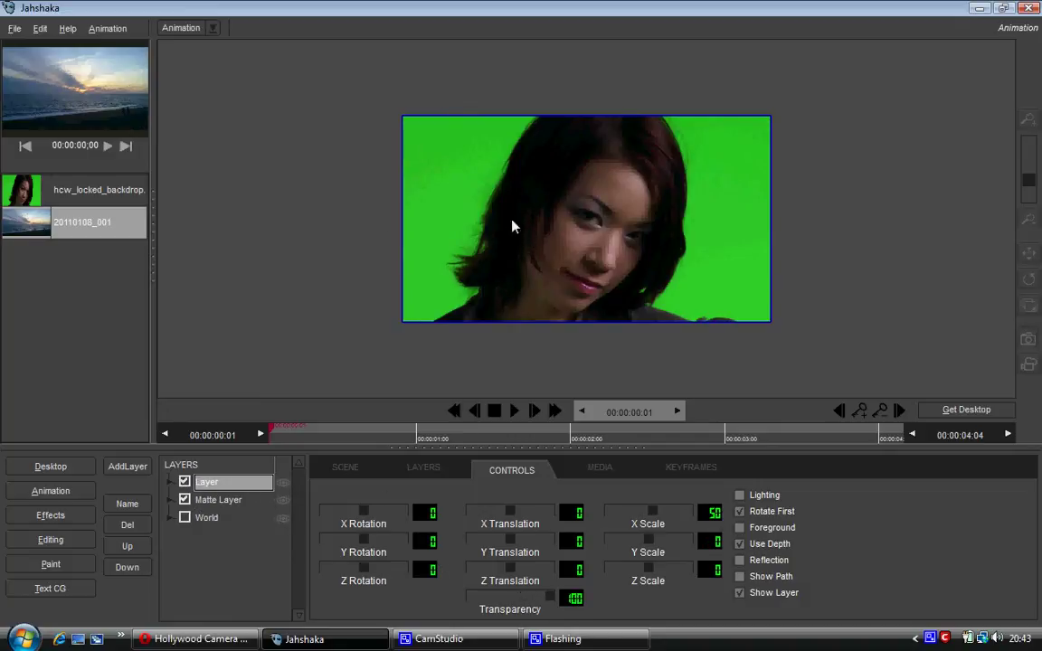
{"action": "left_click", "coordinate": [226, 500]}
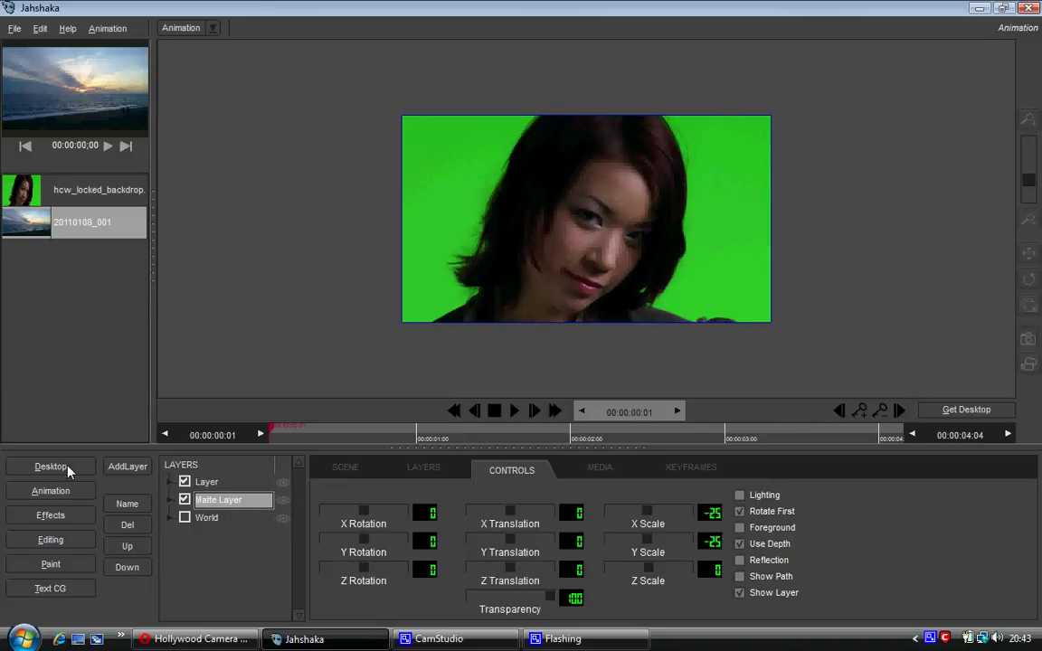
{"action": "left_click", "coordinate": [217, 482]}
{"action": "left_click", "coordinate": [440, 477]}
{"action": "left_click", "coordinate": [518, 518]}
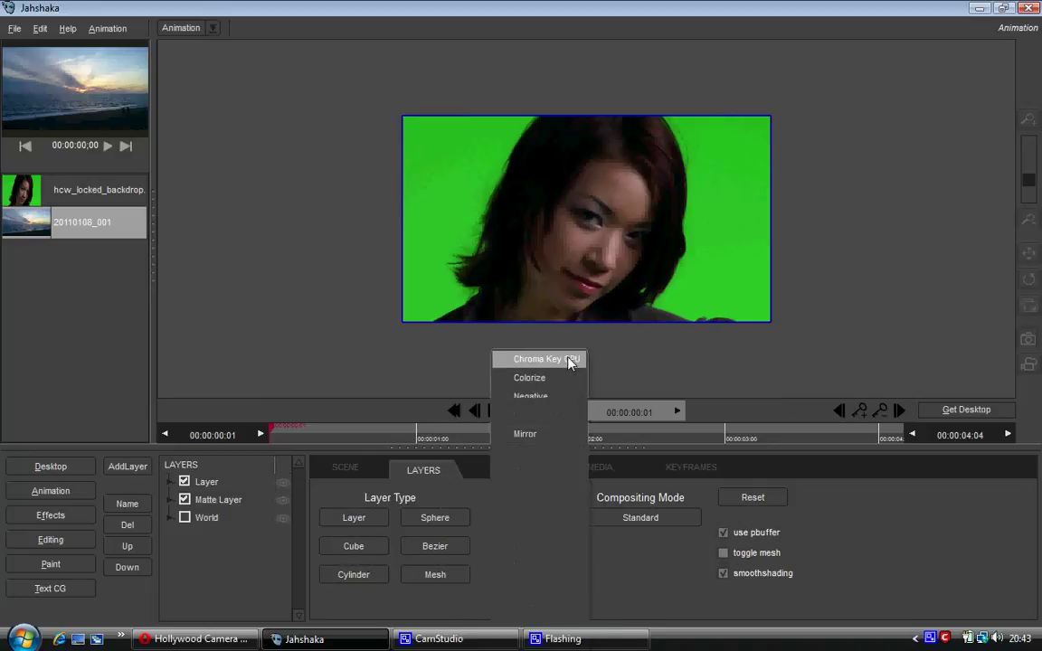
{"action": "left_click", "coordinate": [569, 360]}
{"action": "left_click", "coordinate": [512, 467]}
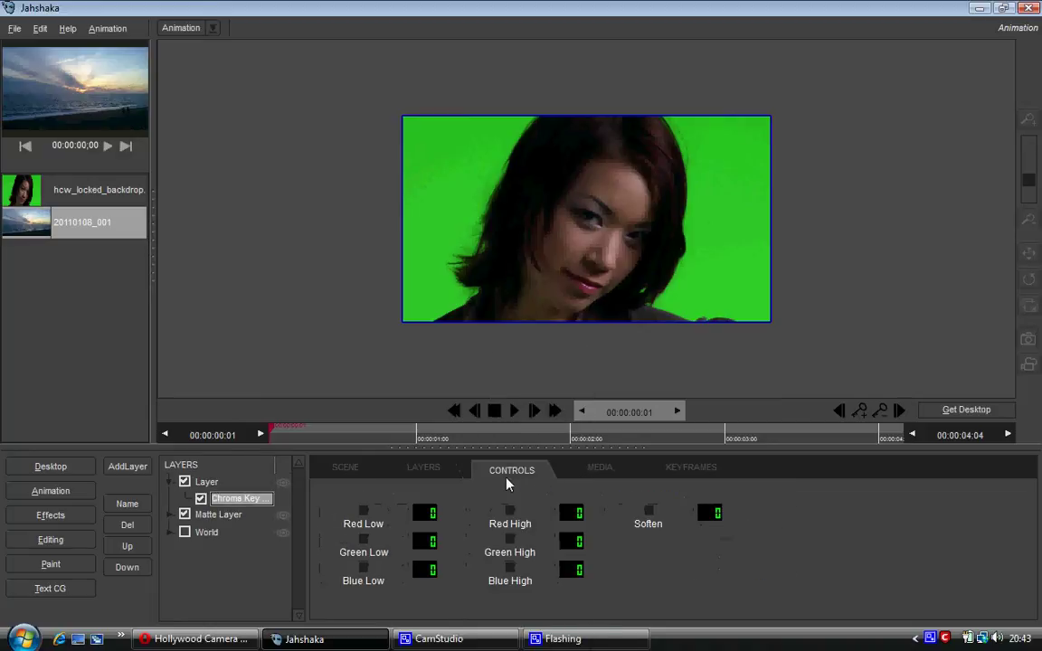
{"action": "left_click", "coordinate": [422, 468]}
{"action": "left_click", "coordinate": [492, 468]}
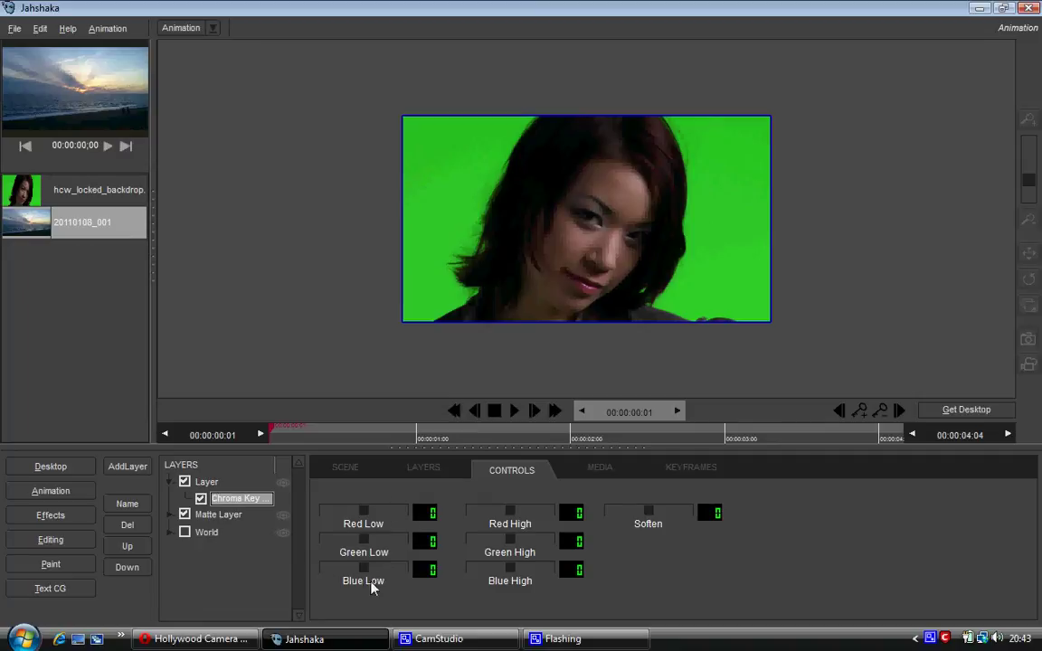
Step: Try chroma key low limits of Red 91, Green 122 and Blue 125
{"action": "left_click_drag", "start_coordinate": [339, 517], "coordinate": [481, 517]}
{"action": "left_click_drag", "start_coordinate": [425, 540], "coordinate": [493, 541]}
{"action": "left_click_drag", "start_coordinate": [425, 569], "coordinate": [477, 565]}
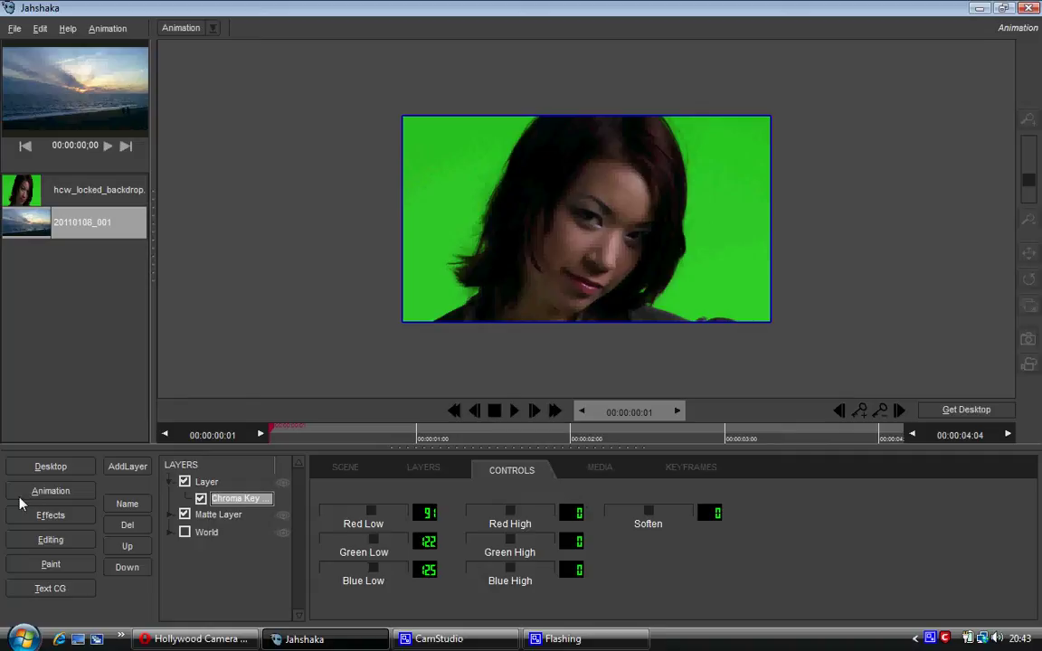
Step: Look up the key values in the Keyer's axis settings and set the animation chroma key's Red Low to 15
{"action": "left_click", "coordinate": [38, 466]}
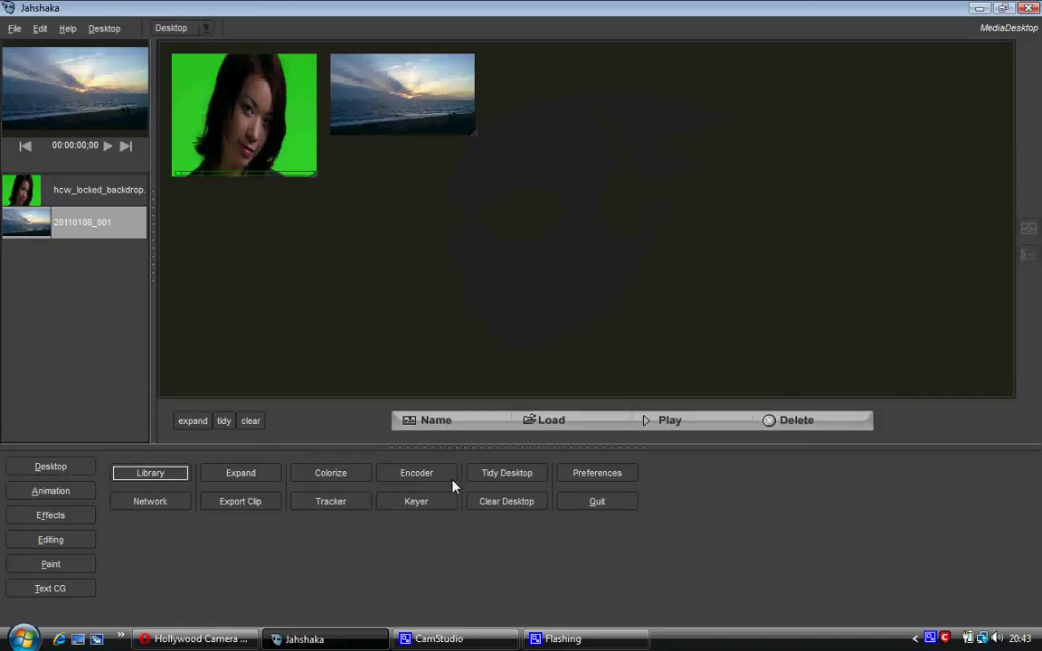
{"action": "left_click", "coordinate": [416, 502]}
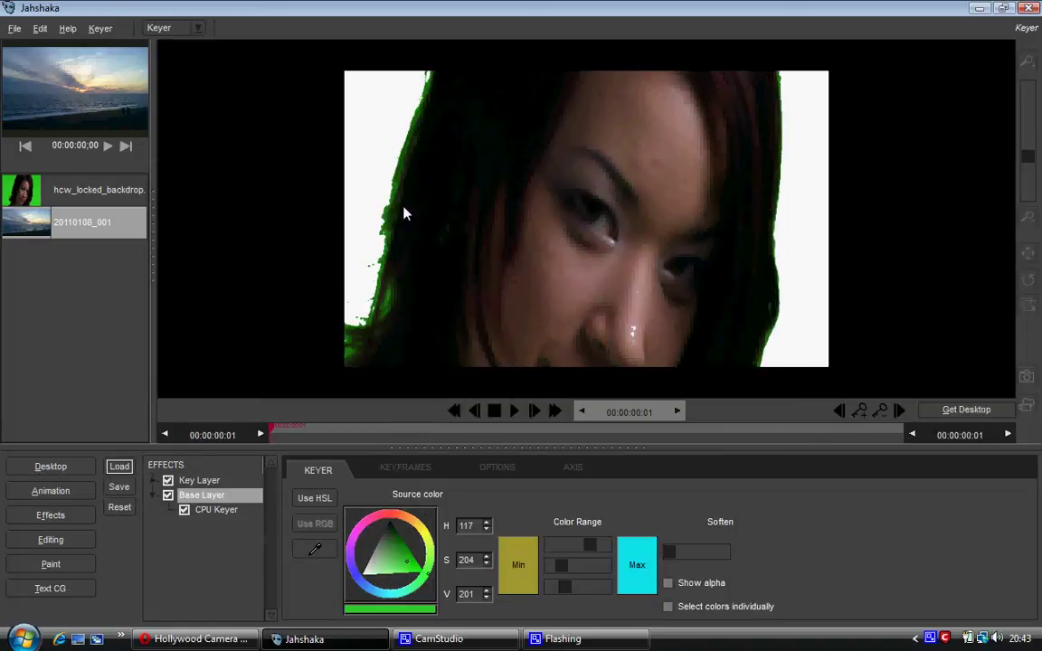
{"action": "left_click", "coordinate": [558, 478]}
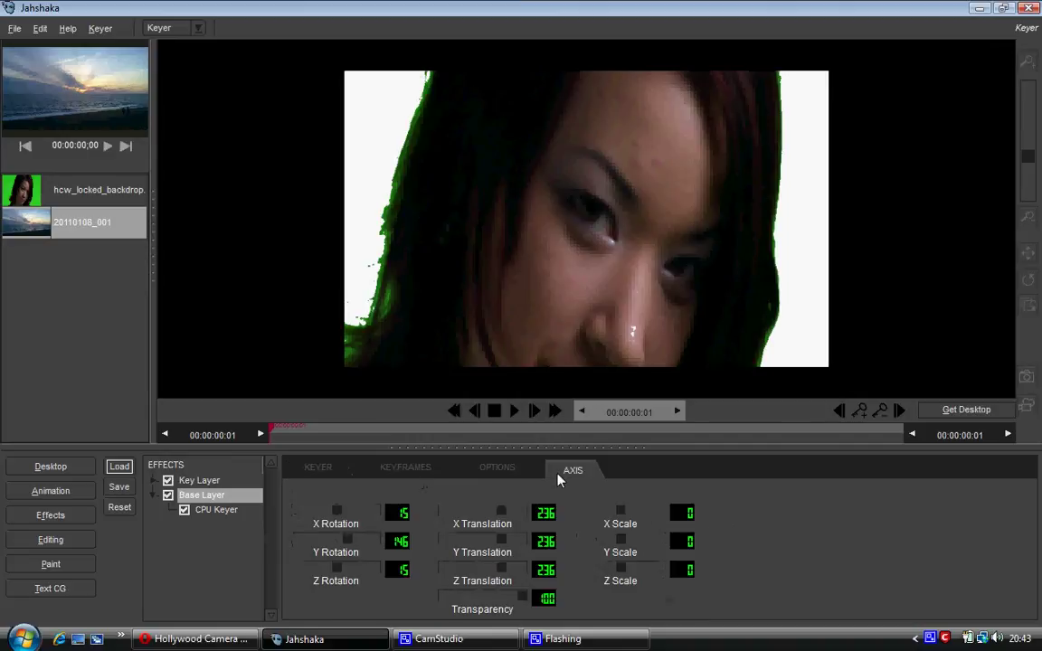
{"action": "left_click", "coordinate": [51, 490]}
{"action": "left_click", "coordinate": [423, 513]}
{"action": "left_click", "coordinate": [453, 339]}
{"action": "left_click", "coordinate": [502, 311]}
{"action": "left_click", "coordinate": [469, 396]}
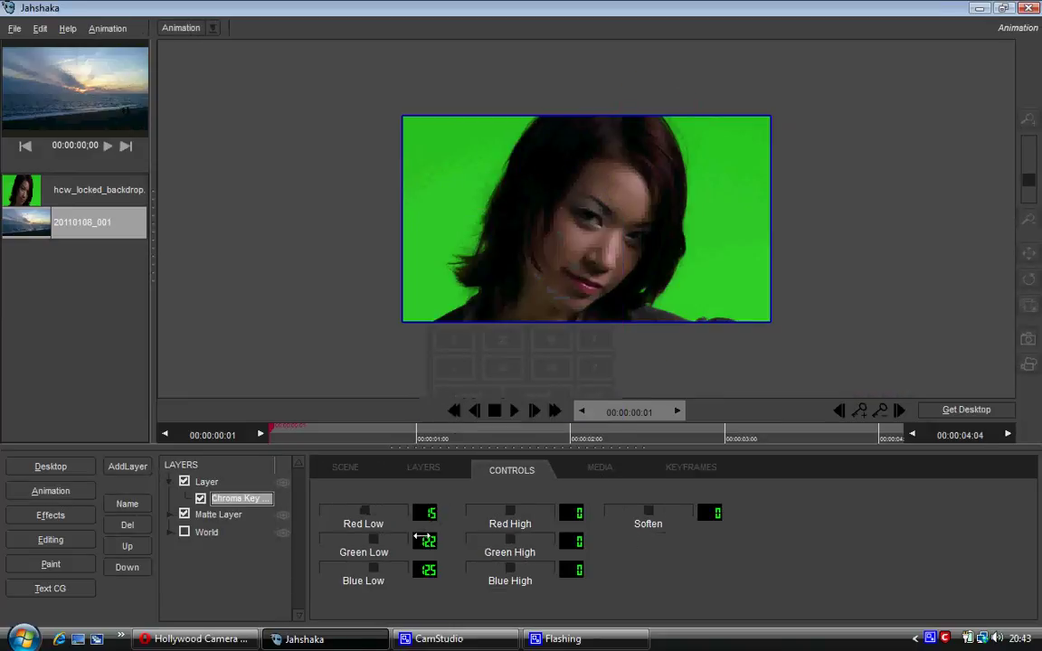
Step: Set the chroma key's Green Low to 146 and Blue Low to 15
{"action": "left_click", "coordinate": [423, 540]}
{"action": "left_click", "coordinate": [454, 340]}
{"action": "left_click", "coordinate": [454, 311]}
{"action": "left_click", "coordinate": [551, 311]}
{"action": "left_click", "coordinate": [469, 396]}
{"action": "left_click", "coordinate": [424, 569]}
{"action": "left_click", "coordinate": [454, 339]}
{"action": "left_click", "coordinate": [468, 394]}
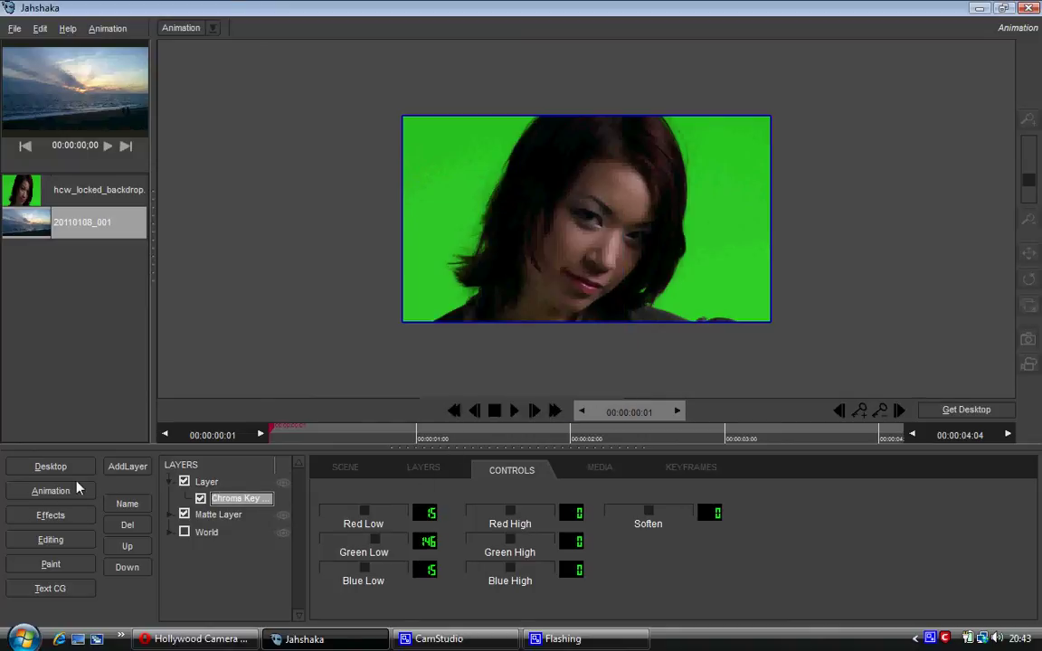
Step: Recheck the Keyer's axis values and set the animation chroma key's Red High to 236
{"action": "left_click", "coordinate": [69, 468]}
{"action": "left_click", "coordinate": [431, 498]}
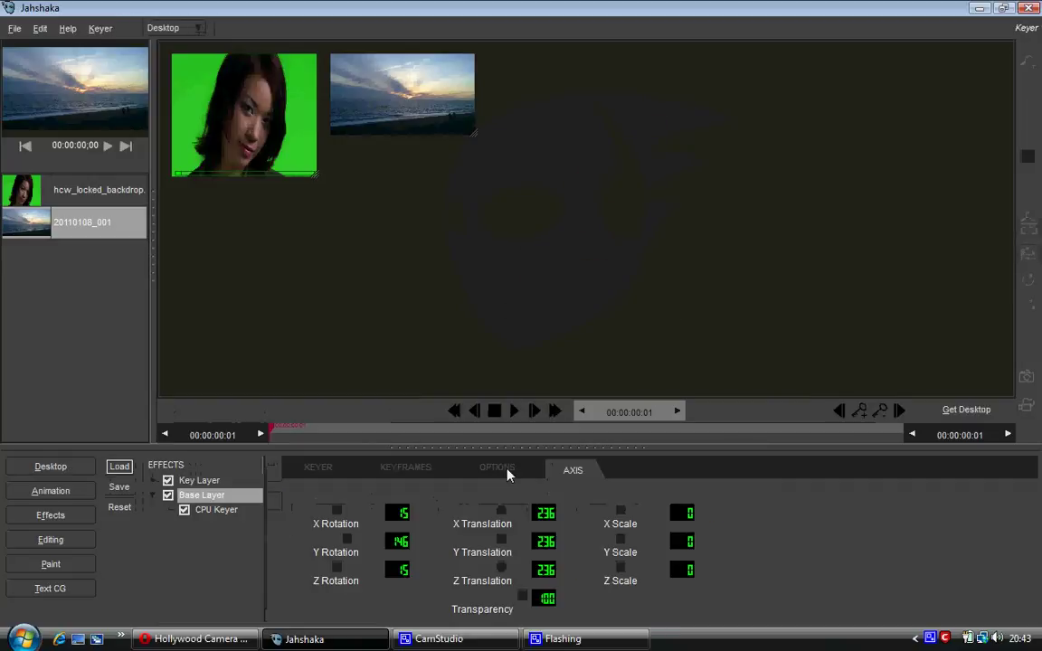
{"action": "left_click", "coordinate": [83, 490]}
{"action": "left_click", "coordinate": [430, 510]}
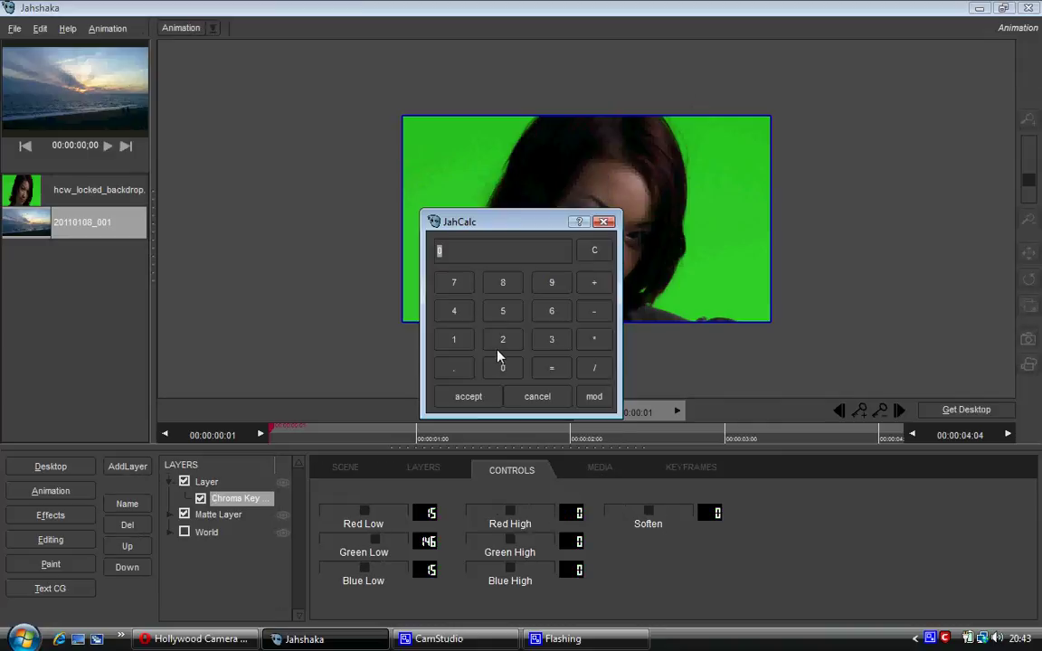
{"action": "left_click", "coordinate": [469, 396]}
Step: Set the chroma key's Green High and Blue High to 236
{"action": "left_click", "coordinate": [572, 540]}
{"action": "type", "text": "2"}
{"action": "left_click", "coordinate": [536, 341]}
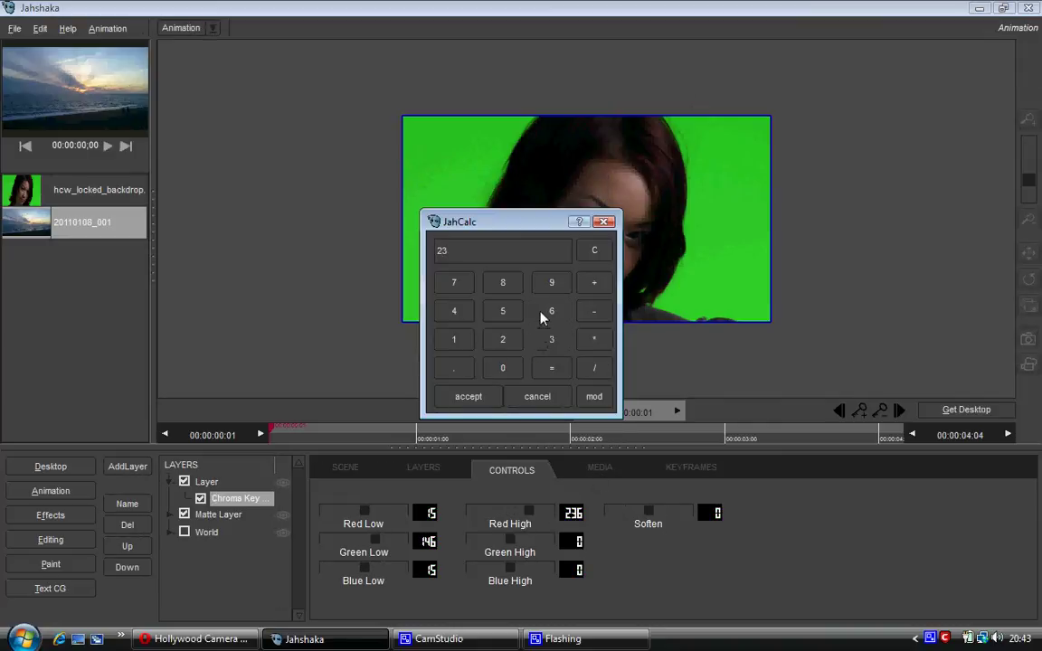
{"action": "left_click", "coordinate": [469, 396]}
{"action": "left_click", "coordinate": [572, 570]}
{"action": "left_click", "coordinate": [503, 341]}
{"action": "left_click", "coordinate": [545, 342]}
{"action": "left_click", "coordinate": [551, 310]}
{"action": "left_click", "coordinate": [468, 396]}
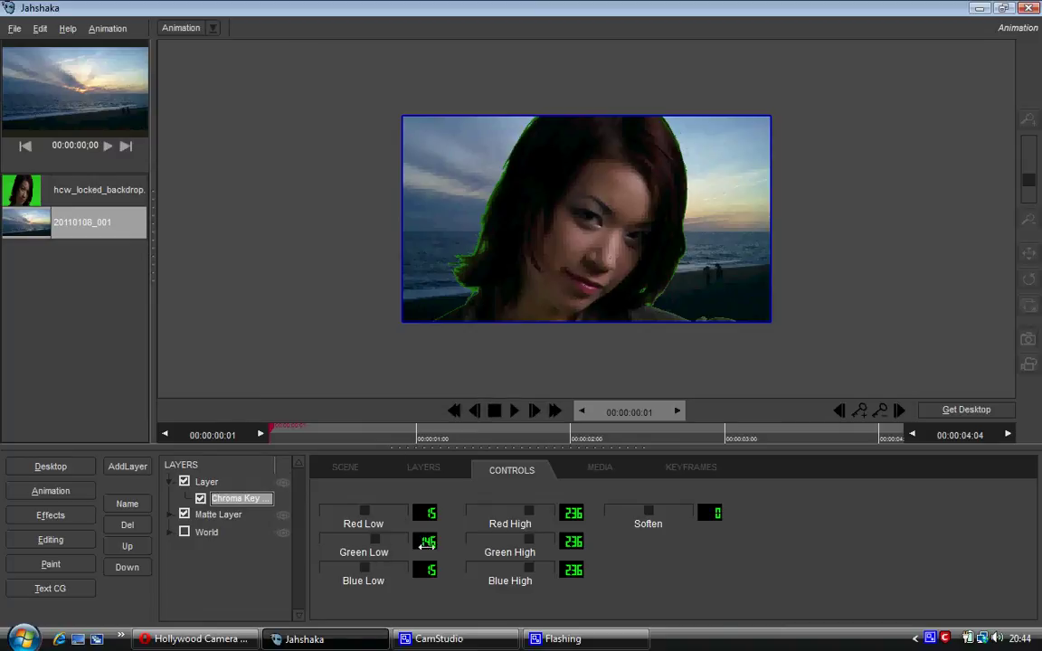
Step: Refine the chroma key limits to Red Low -65, Green Low 132, Blue Low 0, Green High 500 and Blue High 123
{"action": "left_click_drag", "start_coordinate": [421, 543], "coordinate": [398, 568]}
{"action": "left_click_drag", "start_coordinate": [572, 566], "coordinate": [551, 543]}
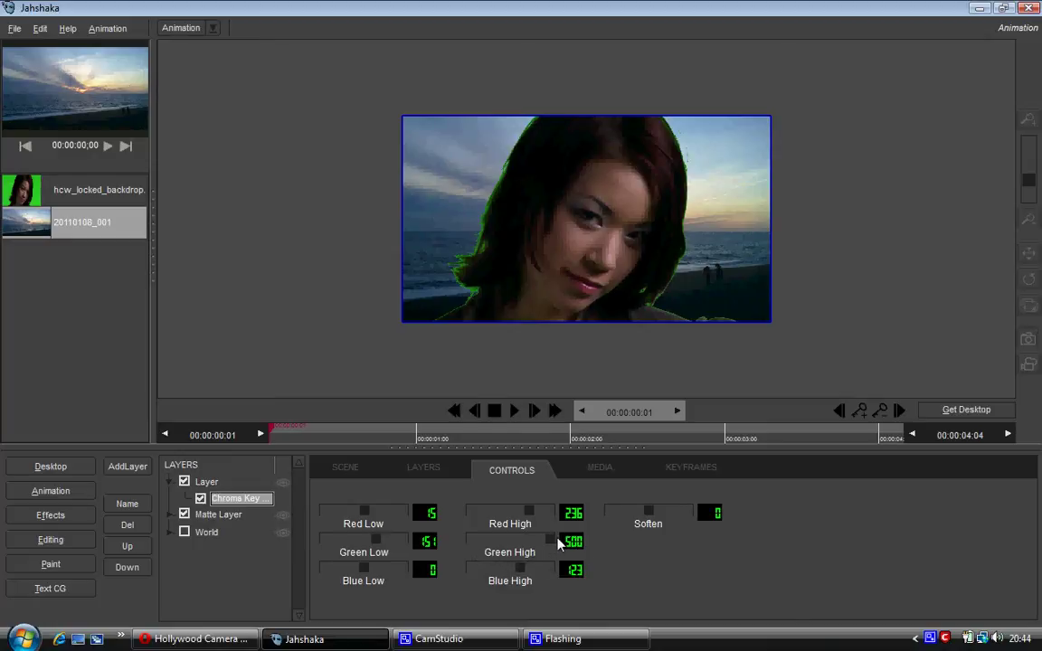
{"action": "mouse_move", "coordinate": [367, 513]}
{"action": "left_mouse_down"}
{"action": "mouse_move", "coordinate": [416, 516]}
{"action": "mouse_move", "coordinate": [353, 509]}
{"action": "left_mouse_up"}
{"action": "left_click_drag", "start_coordinate": [309, 540], "coordinate": [332, 511]}
{"action": "mouse_move", "coordinate": [416, 518]}
{"action": "left_mouse_down"}
{"action": "mouse_move", "coordinate": [371, 513]}
{"action": "mouse_move", "coordinate": [403, 541]}
{"action": "mouse_move", "coordinate": [406, 512]}
{"action": "mouse_move", "coordinate": [414, 513]}
{"action": "mouse_move", "coordinate": [414, 539]}
{"action": "mouse_move", "coordinate": [426, 534]}
{"action": "left_mouse_up"}
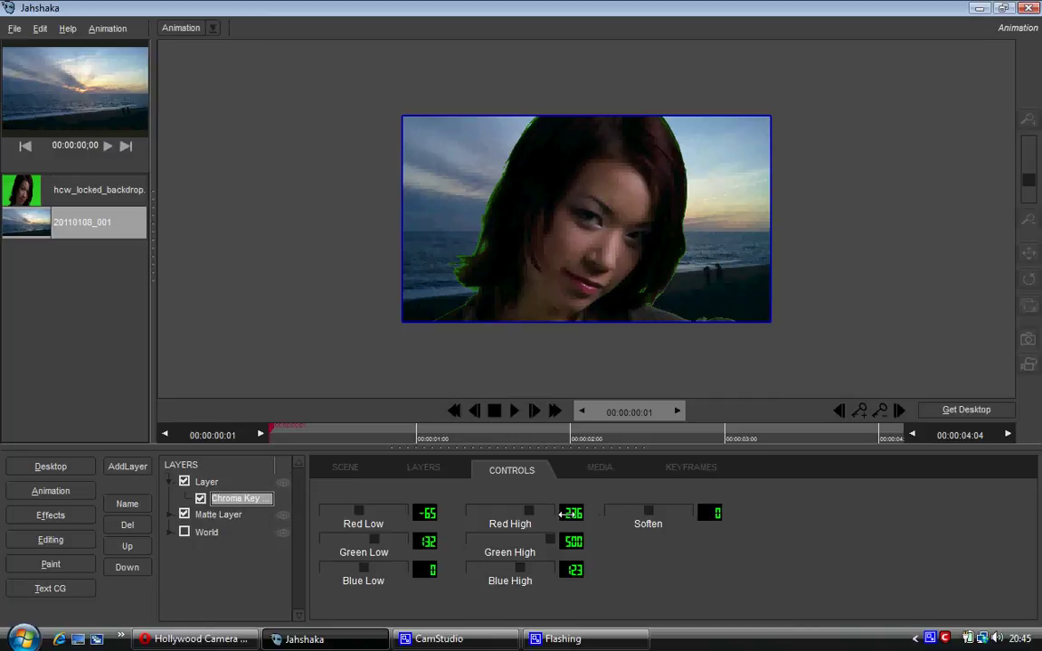
Step: Set the chroma key's Red High to 500 and Soften to 102, and scrub through the timeline to check the composite
{"action": "mouse_move", "coordinate": [529, 518]}
{"action": "left_mouse_down"}
{"action": "mouse_move", "coordinate": [504, 516]}
{"action": "mouse_move", "coordinate": [522, 517]}
{"action": "left_mouse_up"}
{"action": "mouse_move", "coordinate": [429, 540]}
{"action": "left_mouse_down"}
{"action": "mouse_move", "coordinate": [416, 540]}
{"action": "mouse_move", "coordinate": [428, 540]}
{"action": "left_mouse_up"}
{"action": "left_click_drag", "start_coordinate": [642, 518], "coordinate": [656, 517]}
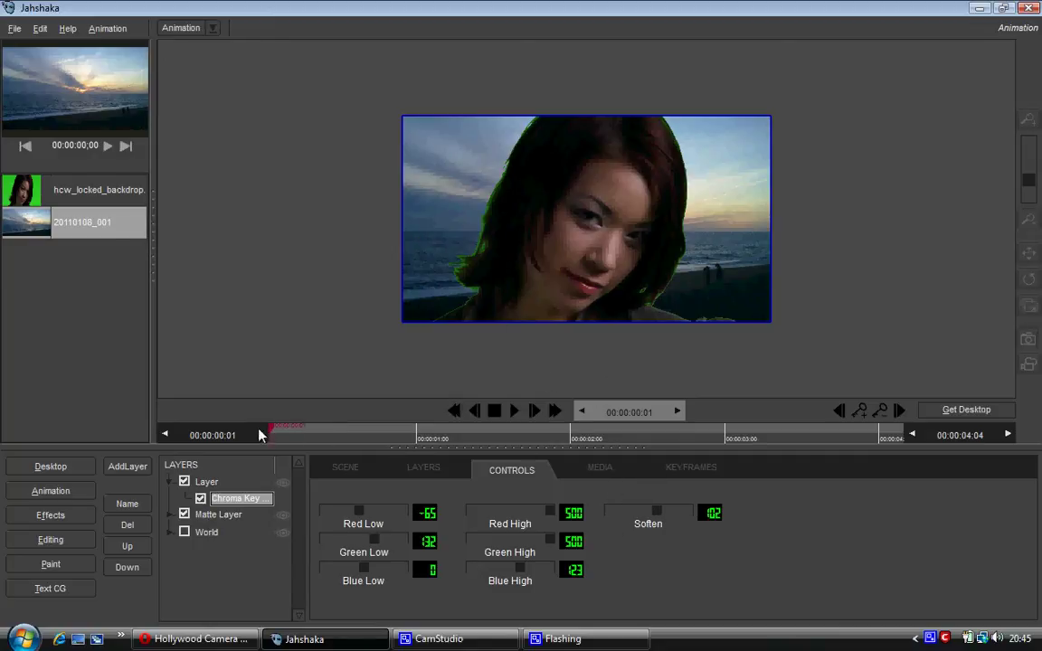
{"action": "left_click_drag", "start_coordinate": [286, 434], "coordinate": [674, 434]}
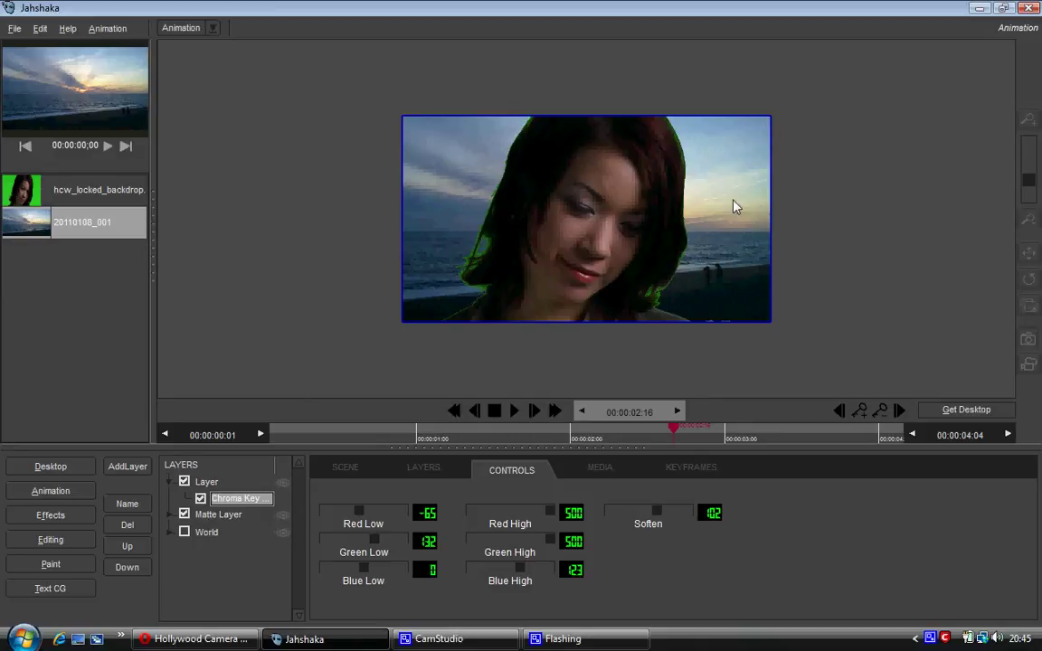
{"action": "left_click_drag", "start_coordinate": [674, 427], "coordinate": [277, 427]}
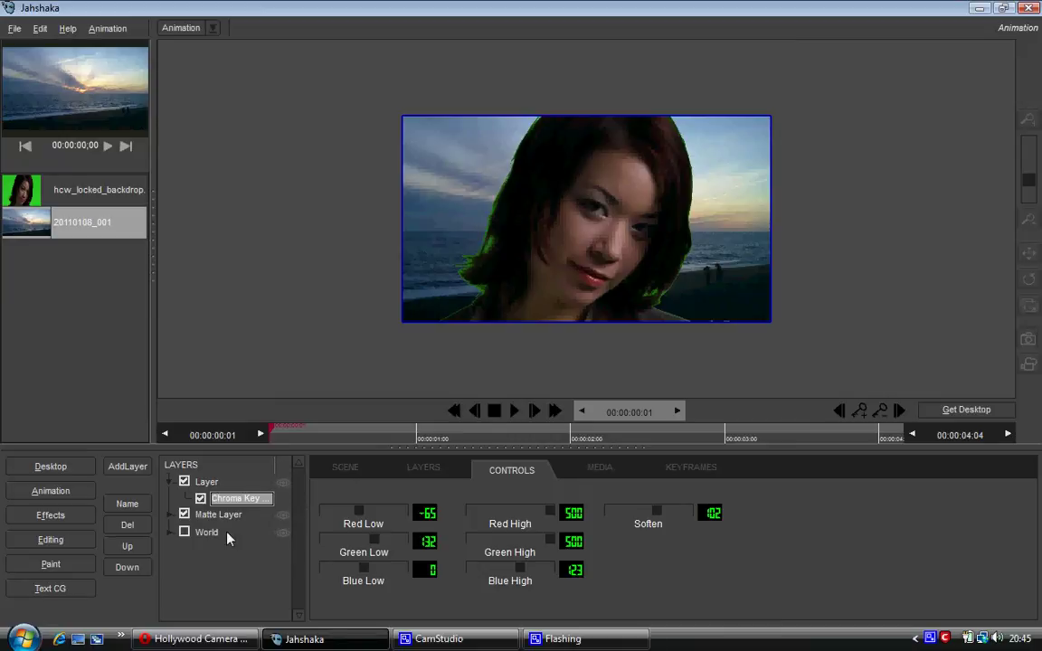
Step: Add a Colorize CPU effect to the green screen layer
{"action": "left_click", "coordinate": [425, 468]}
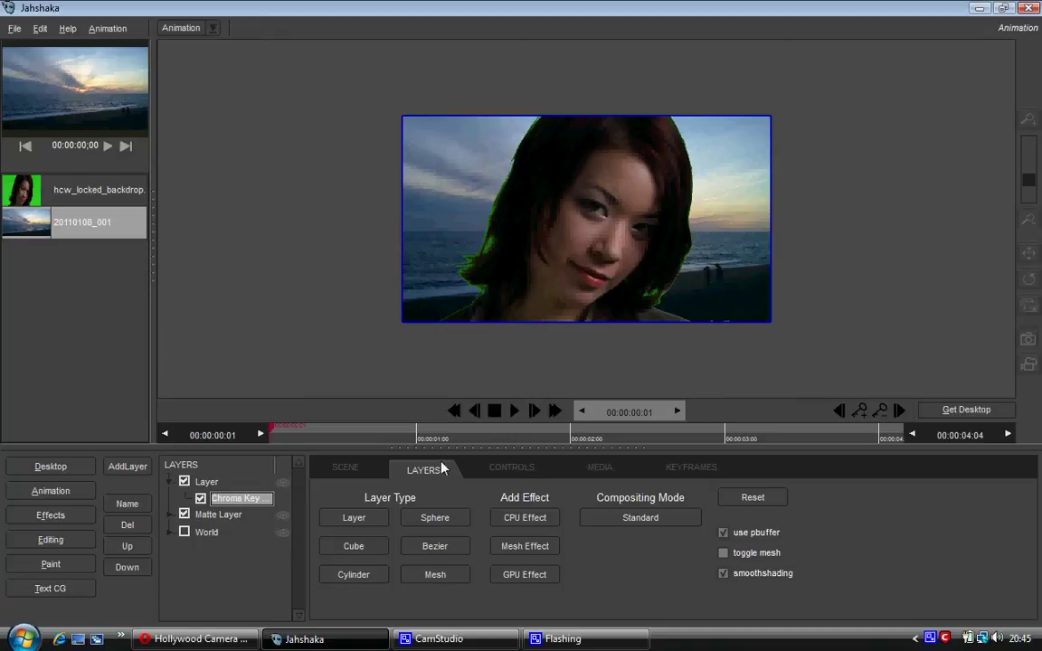
{"action": "left_click", "coordinate": [515, 518]}
{"action": "left_click", "coordinate": [561, 396]}
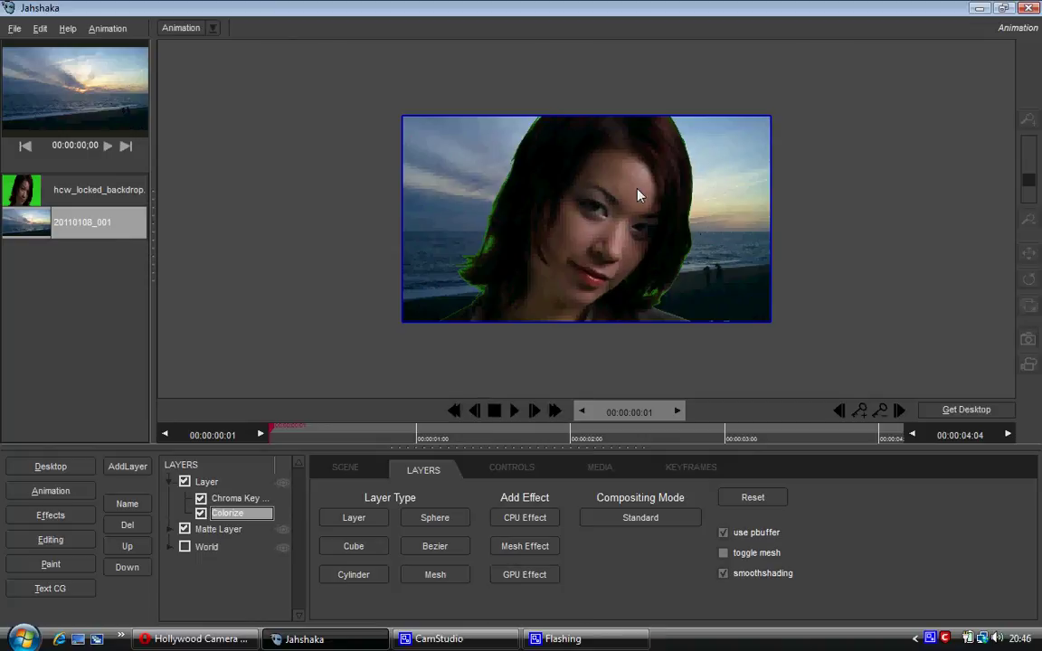
Step: Set the Colorize effect's Saturation to -71 and Green to -39, and raise Blue to about 63
{"action": "left_click", "coordinate": [512, 468]}
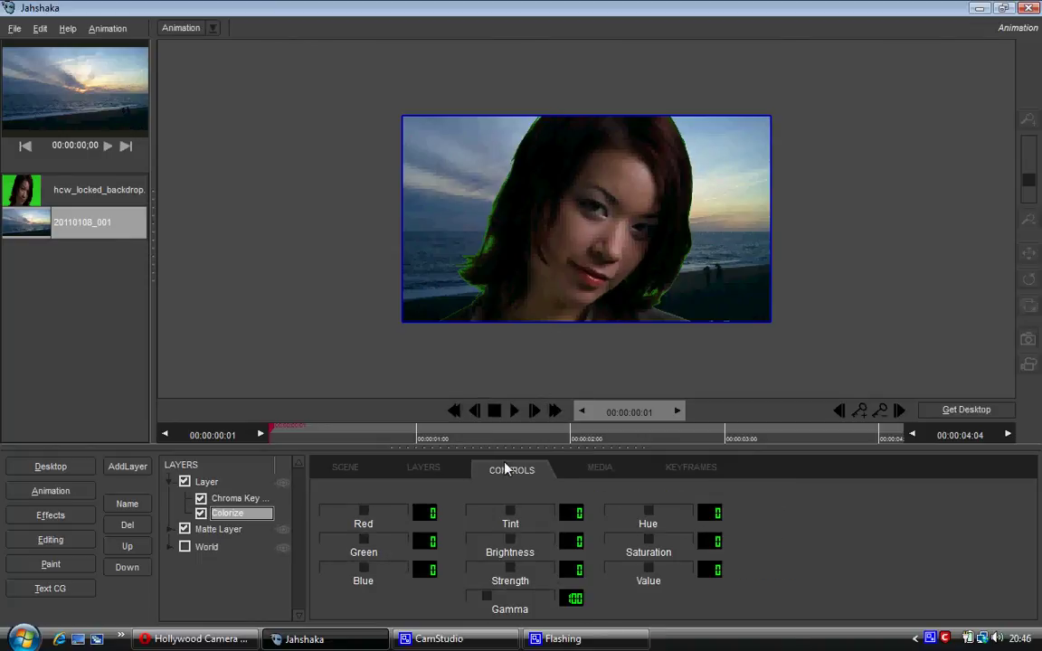
{"action": "left_click_drag", "start_coordinate": [697, 542], "coordinate": [639, 558]}
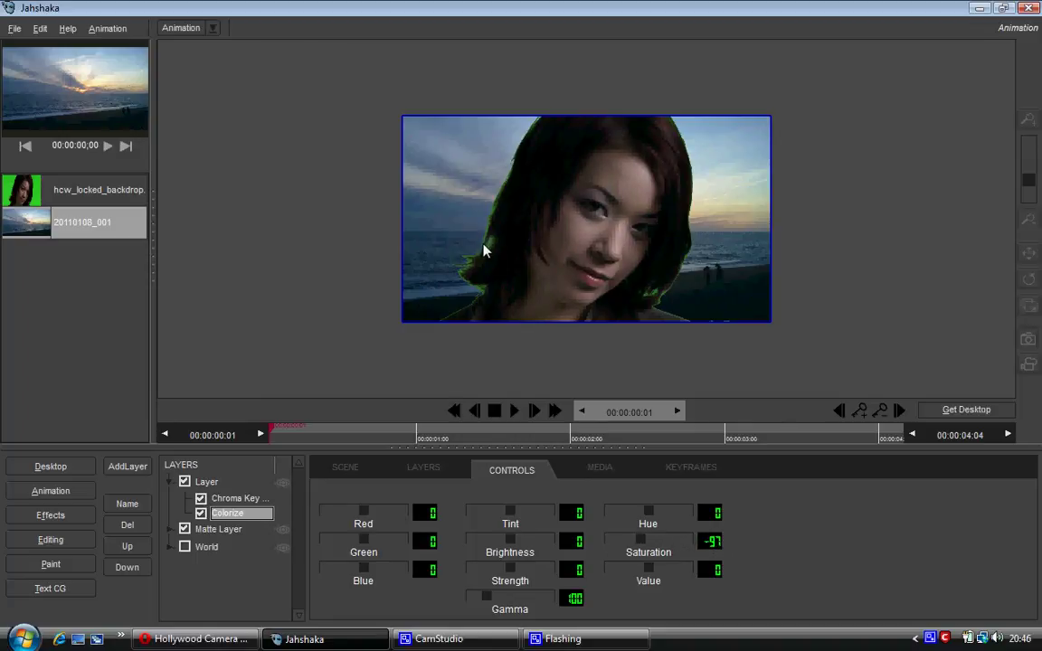
{"action": "left_click_drag", "start_coordinate": [705, 540], "coordinate": [724, 542]}
{"action": "left_click_drag", "start_coordinate": [450, 569], "coordinate": [395, 538]}
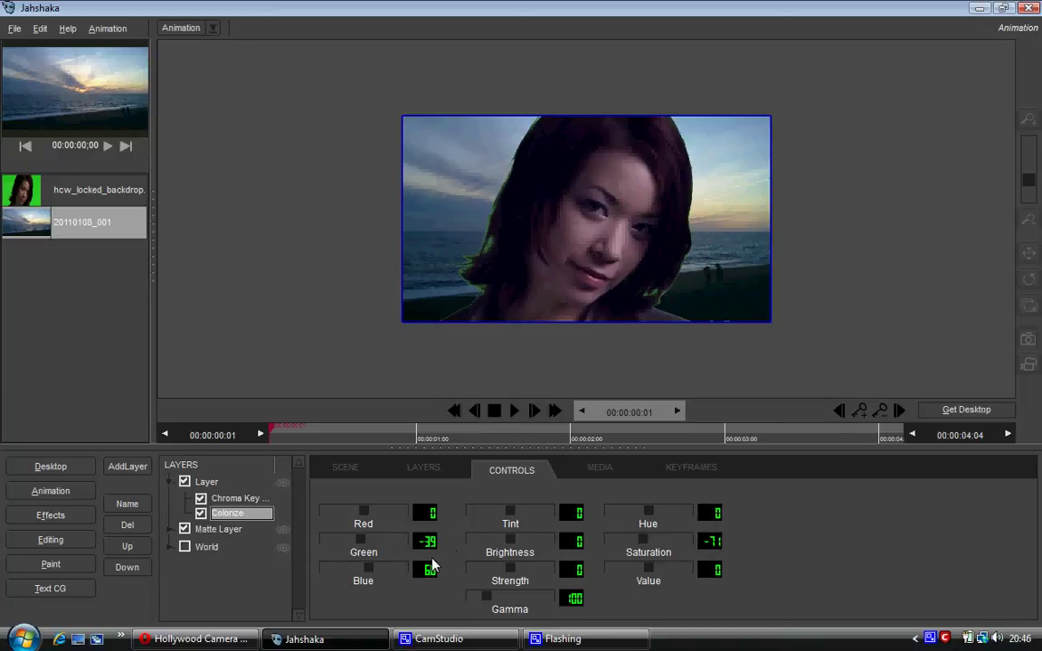
Step: Lower the Colorize effect's Red to about -82 and Green to about -51, and fine-tune its Saturation
{"action": "left_click_drag", "start_coordinate": [365, 542], "coordinate": [372, 512]}
{"action": "mouse_move", "coordinate": [644, 512]}
{"action": "left_mouse_down"}
{"action": "mouse_move", "coordinate": [627, 516]}
{"action": "mouse_move", "coordinate": [652, 517]}
{"action": "left_mouse_up"}
{"action": "left_click_drag", "start_coordinate": [712, 513], "coordinate": [711, 514]}
{"action": "left_click_drag", "start_coordinate": [361, 514], "coordinate": [354, 514]}
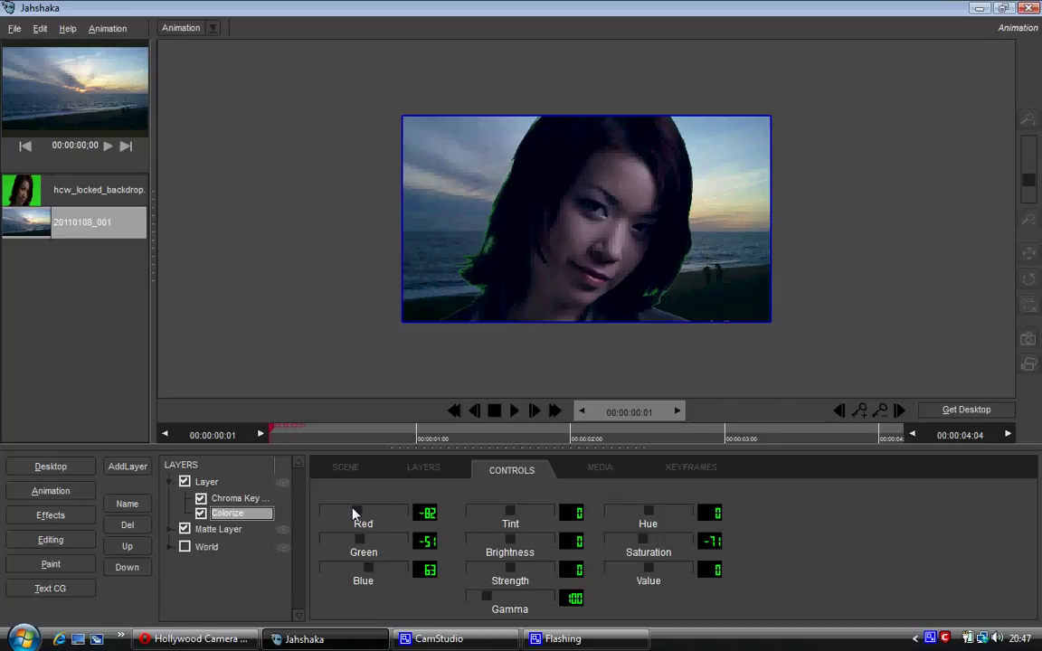
{"action": "mouse_move", "coordinate": [353, 553]}
{"action": "left_mouse_down"}
{"action": "mouse_move", "coordinate": [321, 540]}
{"action": "mouse_move", "coordinate": [368, 540]}
{"action": "mouse_move", "coordinate": [359, 540]}
{"action": "left_mouse_up"}
{"action": "left_click_drag", "start_coordinate": [705, 543], "coordinate": [701, 545]}
Step: Move the Chroma Key effect below Colorize and set its Red Low to 0 and Green Low to about 133
{"action": "left_click", "coordinate": [239, 499]}
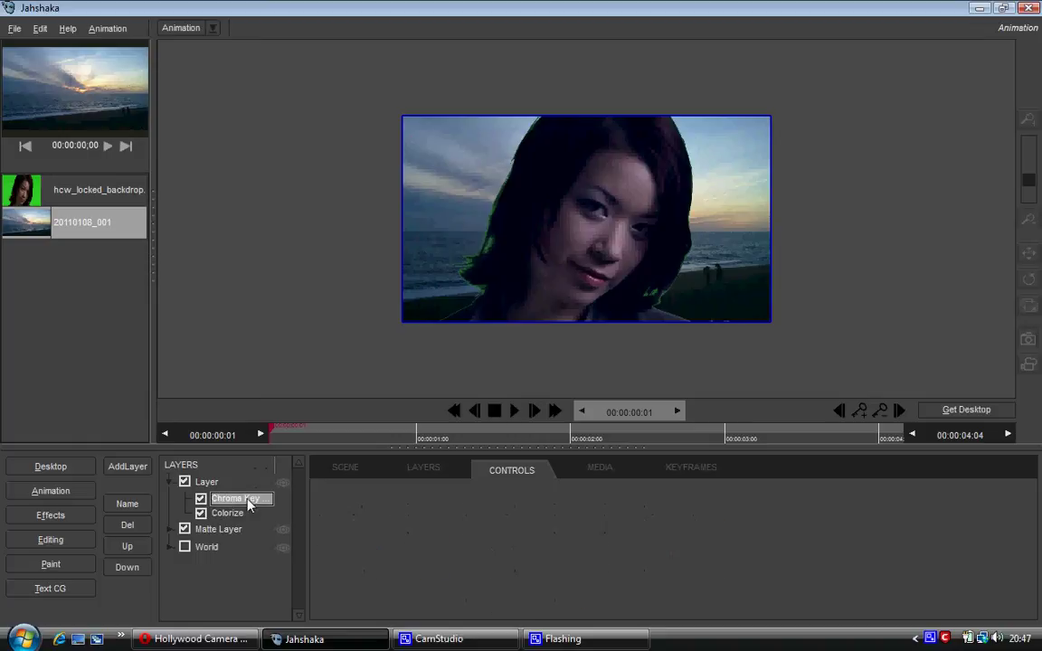
{"action": "left_click", "coordinate": [134, 568]}
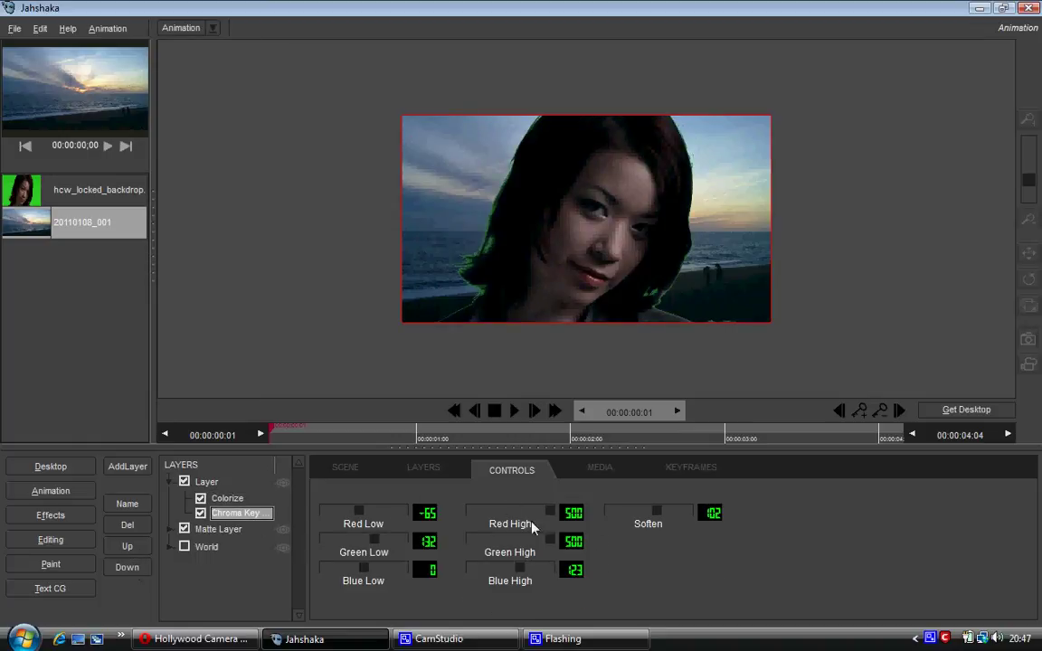
{"action": "left_click_drag", "start_coordinate": [408, 540], "coordinate": [367, 517]}
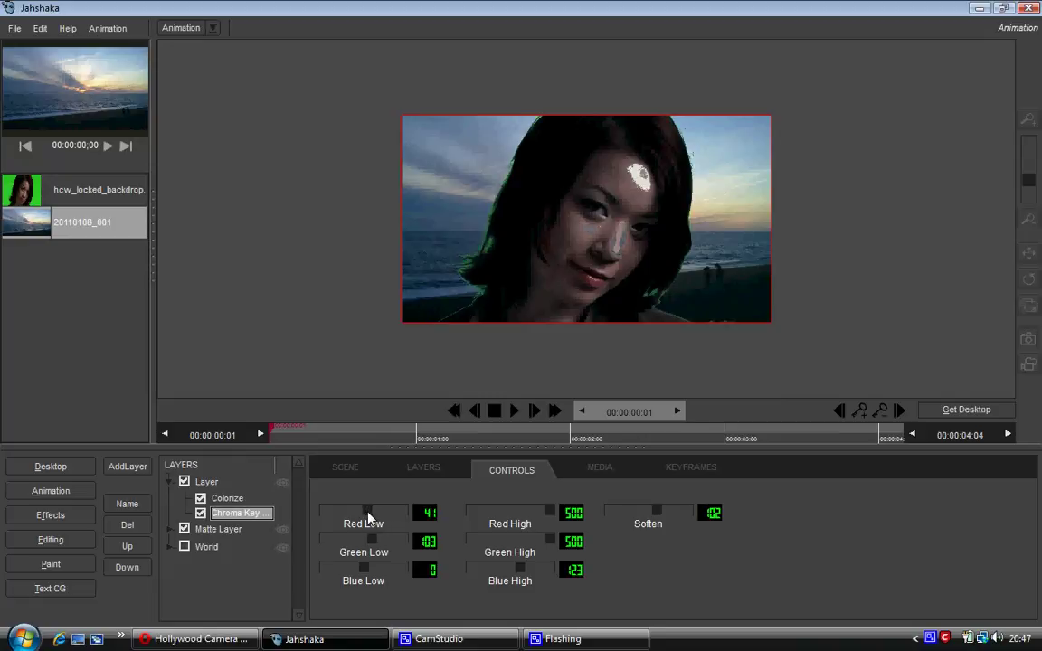
{"action": "left_click", "coordinate": [428, 513]}
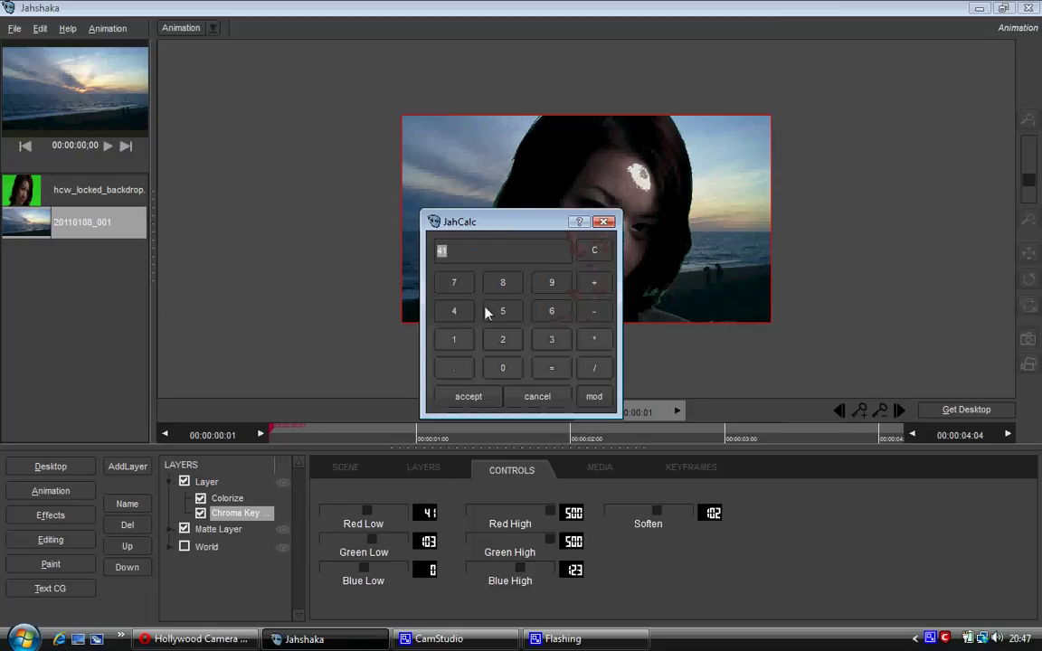
{"action": "left_click", "coordinate": [503, 373]}
{"action": "left_click", "coordinate": [468, 396]}
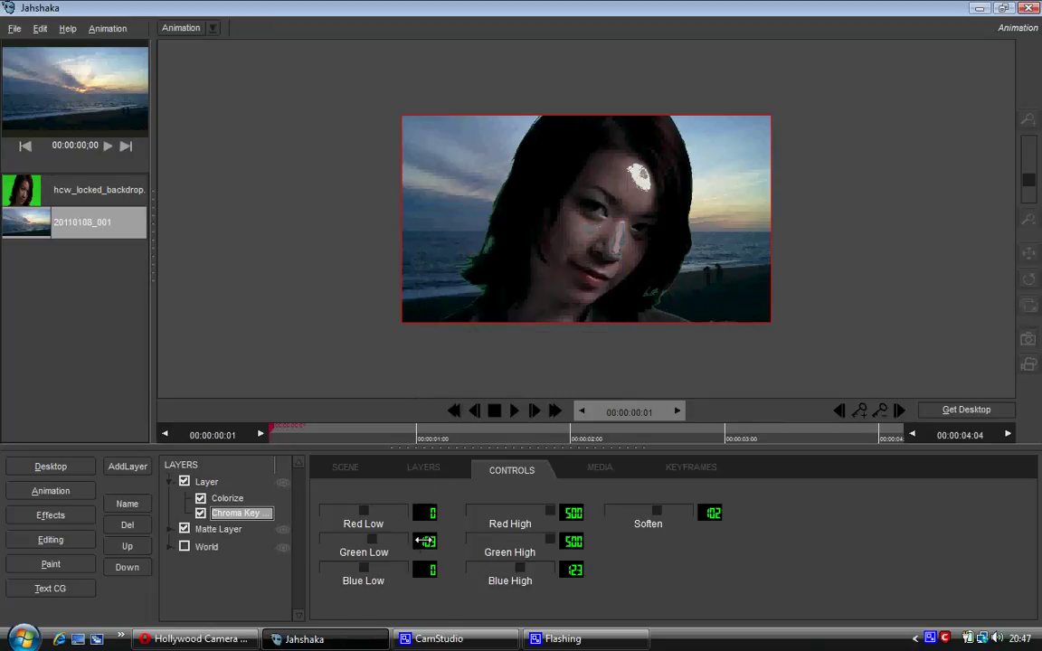
{"action": "left_click_drag", "start_coordinate": [424, 540], "coordinate": [448, 541]}
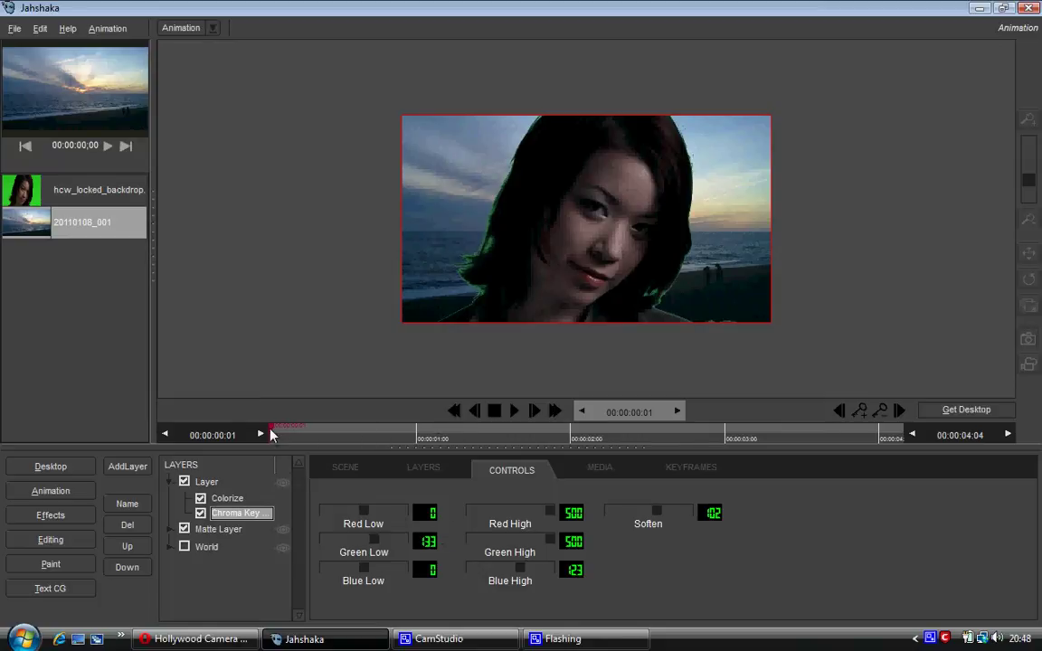
Step: Scrub back and forth through the timeline to check the key on the woman's edges and face
{"action": "left_click_drag", "start_coordinate": [386, 437], "coordinate": [827, 441]}
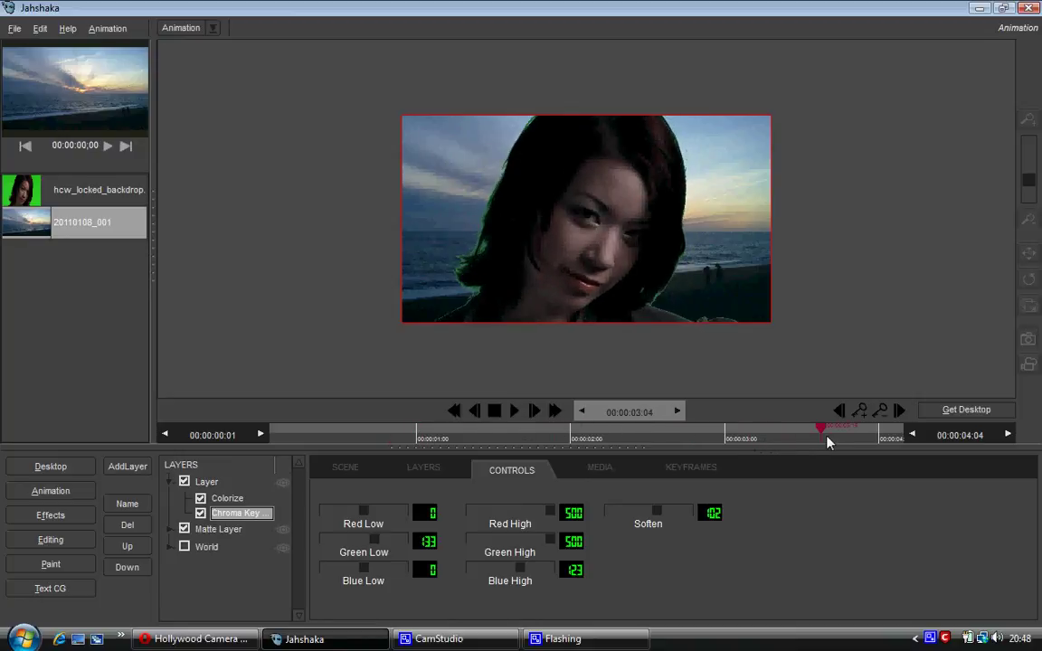
{"action": "left_click_drag", "start_coordinate": [721, 438], "coordinate": [611, 426]}
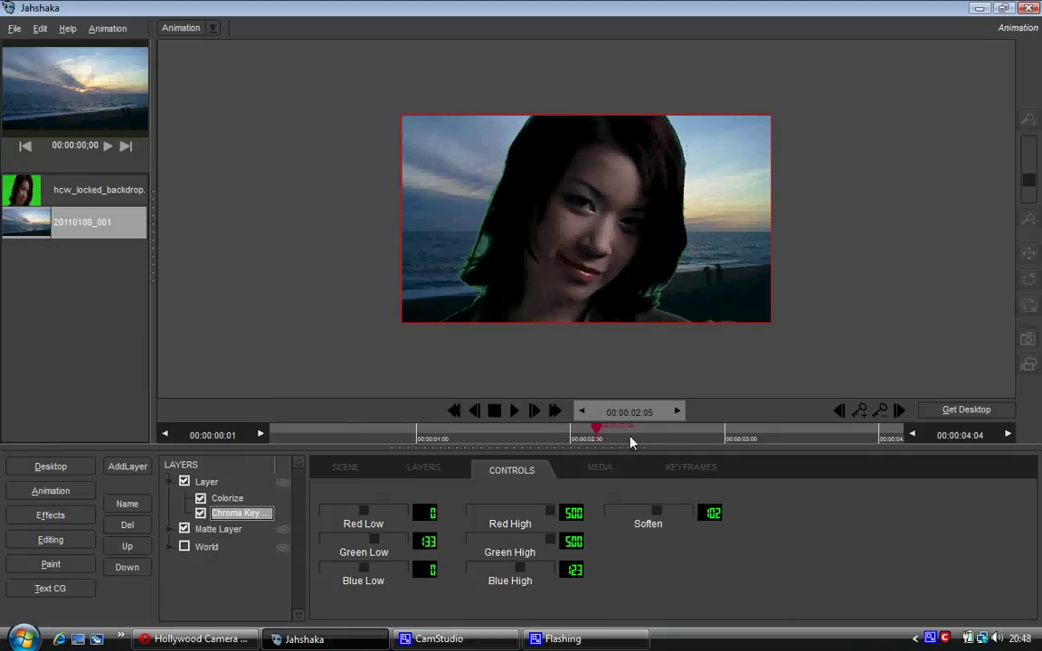
{"action": "left_click", "coordinate": [794, 435]}
{"action": "left_click_drag", "start_coordinate": [785, 441], "coordinate": [448, 421]}
{"action": "left_click_drag", "start_coordinate": [360, 422], "coordinate": [289, 440]}
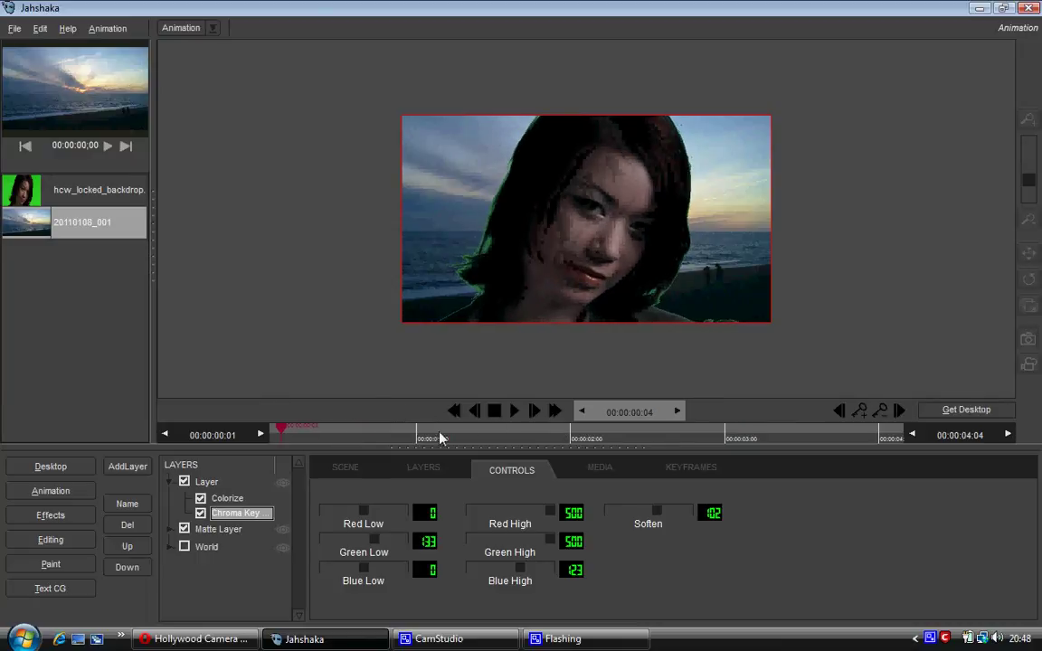
{"action": "left_click", "coordinate": [498, 435]}
Step: Turn the Colorize effect off and on again to compare the woman's colours with the sunset background
{"action": "left_click", "coordinate": [403, 474]}
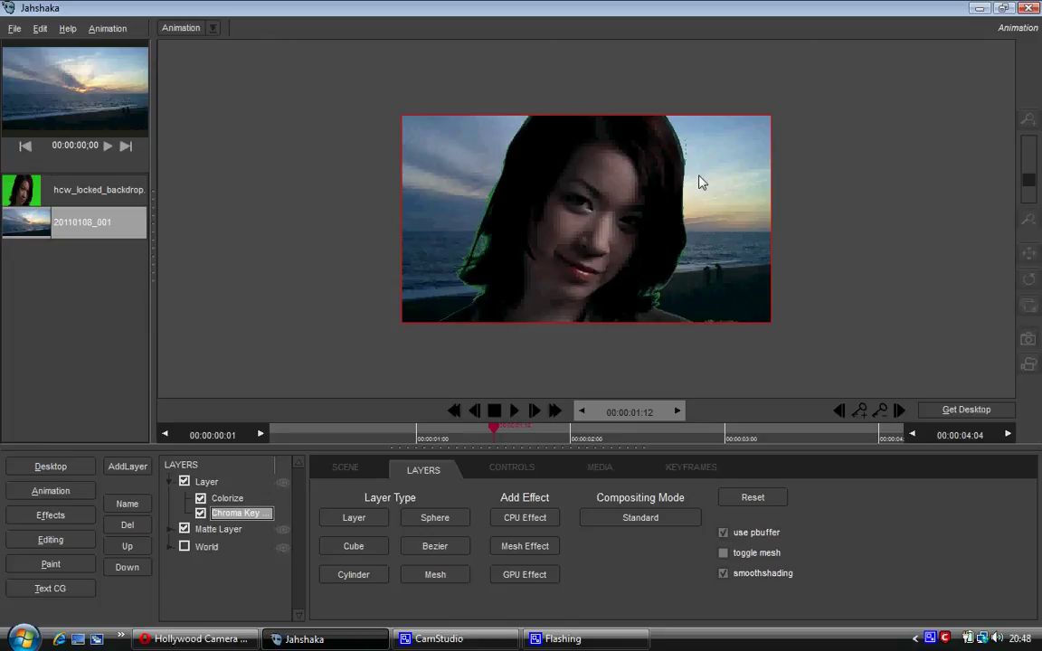
{"action": "left_click", "coordinate": [200, 499]}
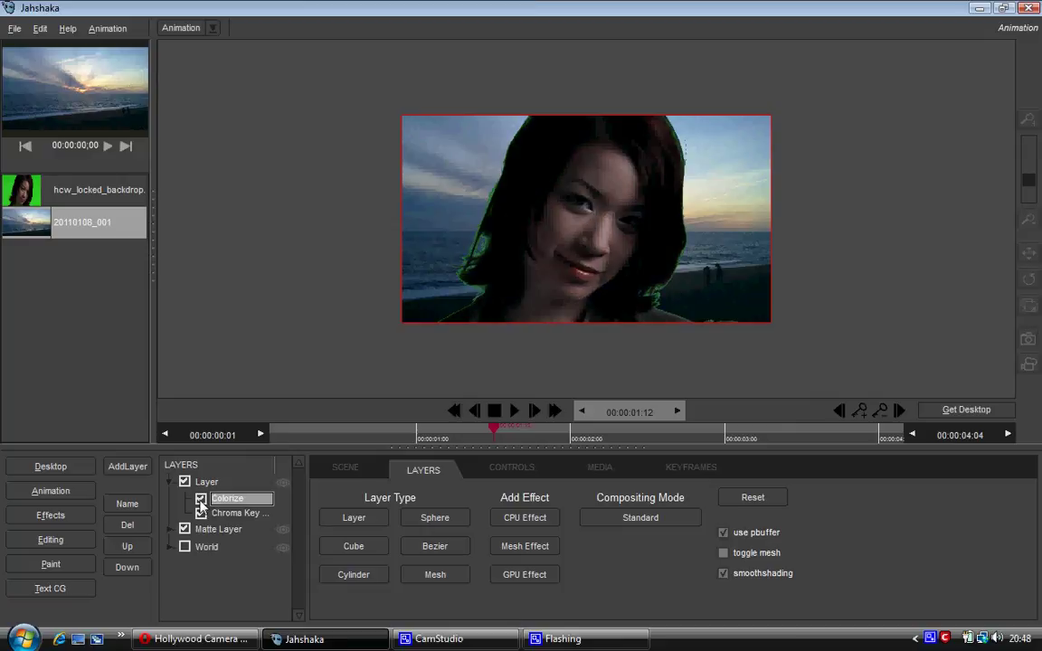
{"action": "left_click", "coordinate": [201, 499]}
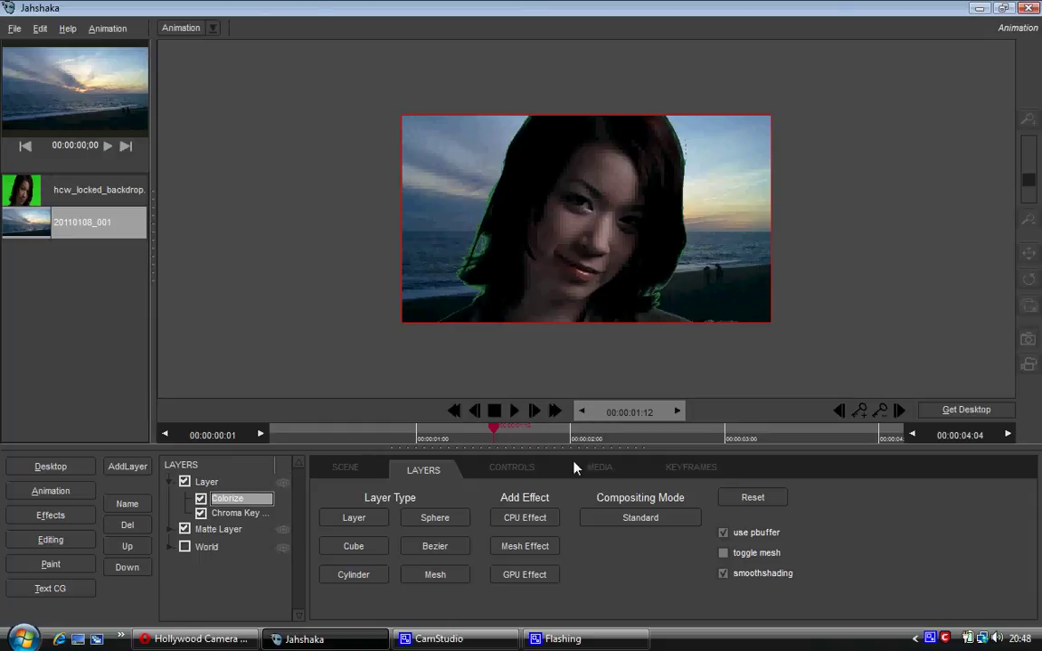
Step: Lower the Colorize effect's Green to about -91 and Blue to about 44
{"action": "left_click", "coordinate": [512, 467]}
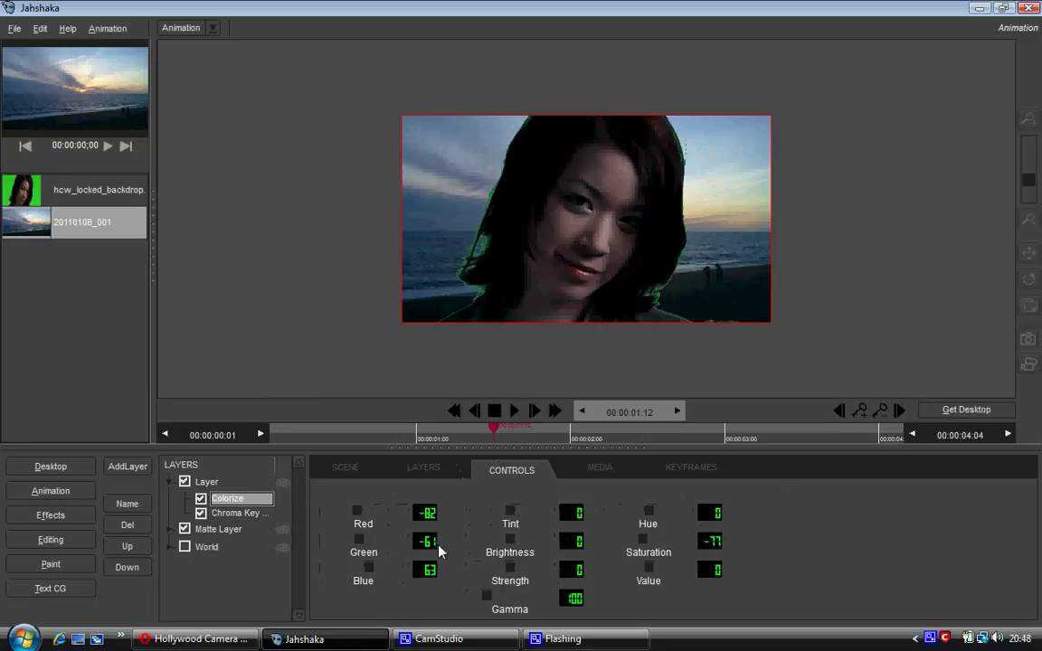
{"action": "mouse_move", "coordinate": [424, 541]}
{"action": "left_mouse_down"}
{"action": "mouse_move", "coordinate": [412, 540]}
{"action": "mouse_move", "coordinate": [424, 543]}
{"action": "mouse_move", "coordinate": [411, 571]}
{"action": "mouse_move", "coordinate": [410, 540]}
{"action": "left_mouse_up"}
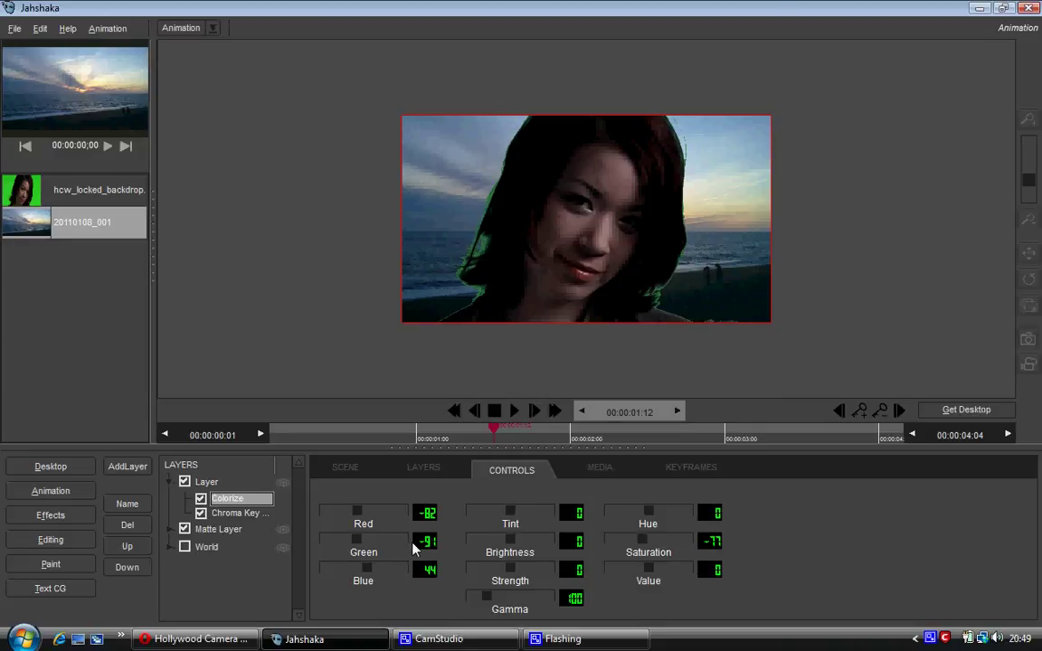
{"action": "mouse_move", "coordinate": [512, 515]}
{"action": "left_mouse_down"}
{"action": "mouse_move", "coordinate": [537, 513]}
{"action": "mouse_move", "coordinate": [476, 517]}
{"action": "mouse_move", "coordinate": [511, 514]}
{"action": "left_mouse_up"}
Step: Play the composite from the first frame and stop it around one second in
{"action": "left_click", "coordinate": [286, 435]}
{"action": "left_click", "coordinate": [514, 412]}
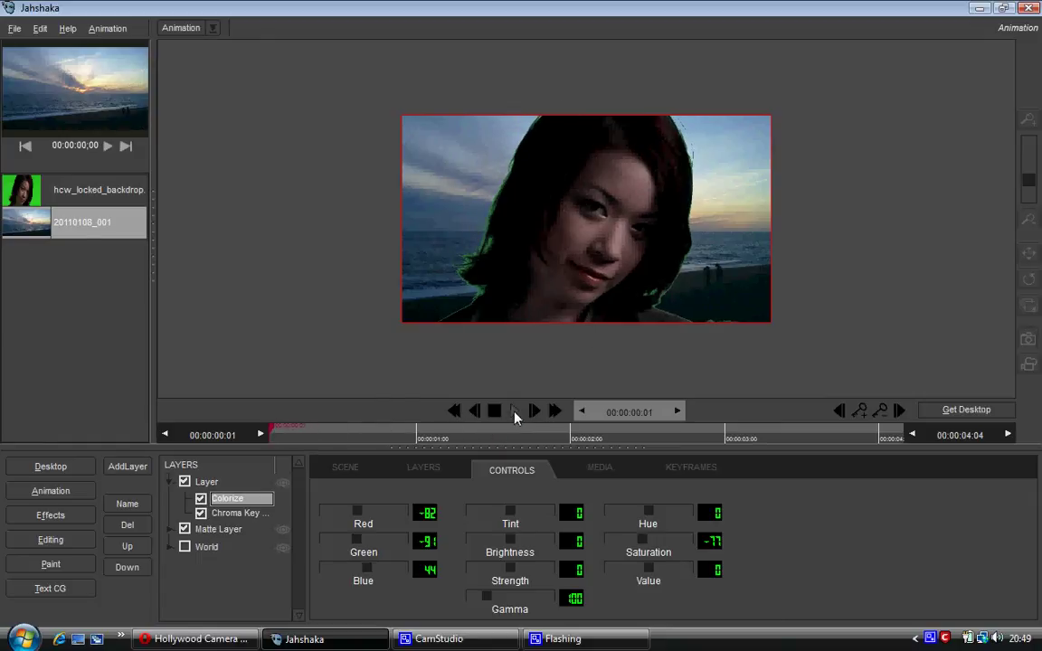
{"action": "left_click", "coordinate": [495, 412]}
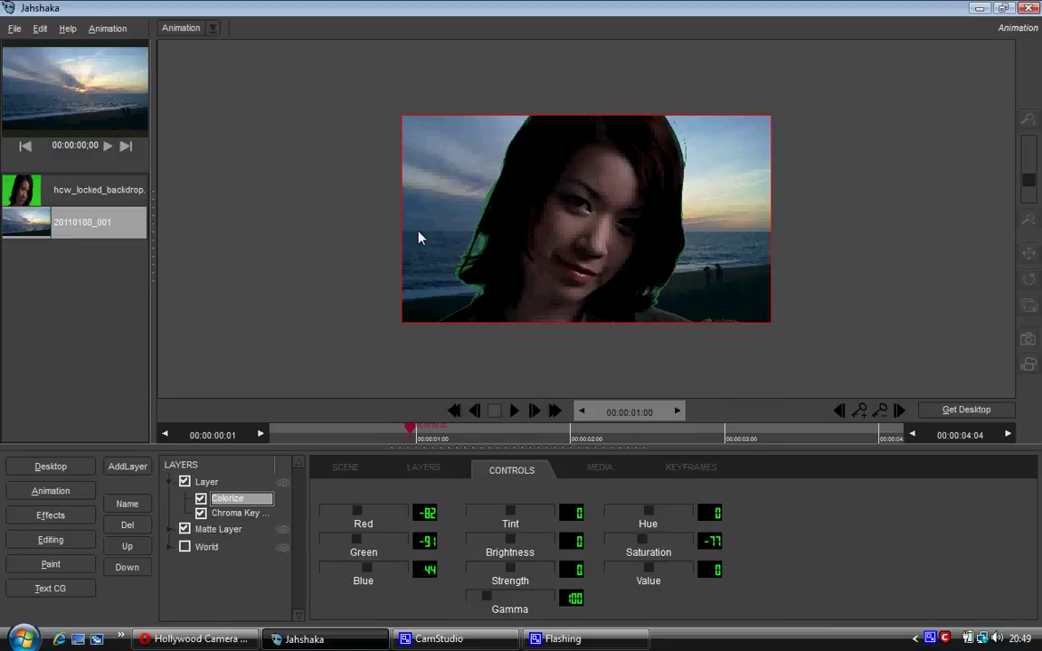
{"action": "left_click", "coordinate": [237, 530]}
{"action": "left_click", "coordinate": [423, 470]}
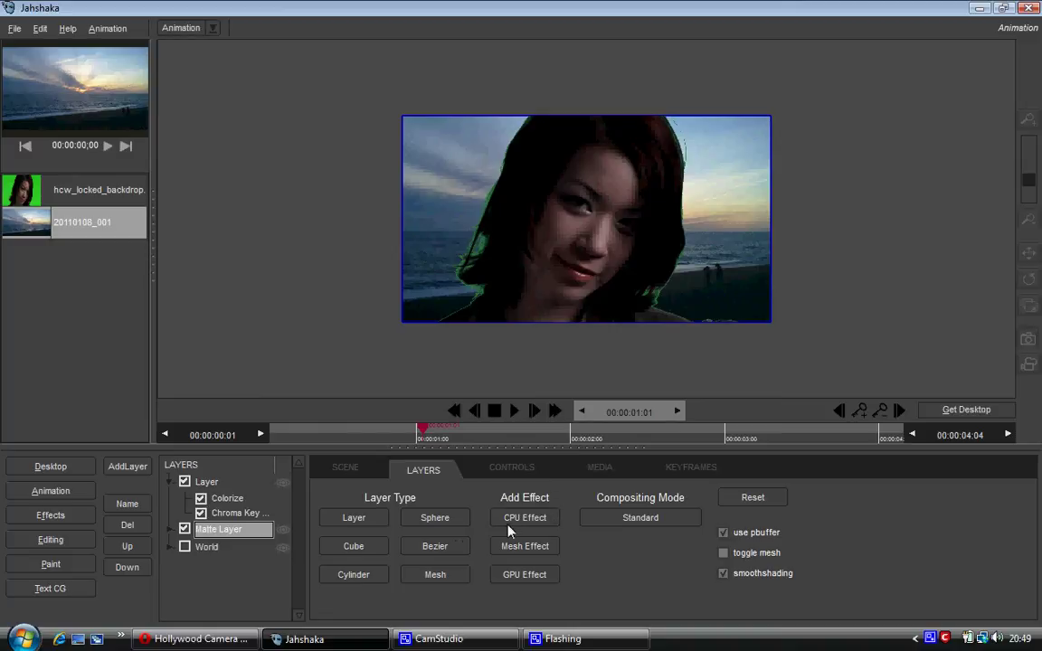
{"action": "left_click", "coordinate": [231, 512]}
{"action": "left_click", "coordinate": [208, 546]}
{"action": "left_click", "coordinate": [237, 531]}
{"action": "left_click", "coordinate": [237, 512]}
Step: Lower the Colorize effect's Red to about -149 and Green to about -133 to darken the woman
{"action": "left_click", "coordinate": [228, 499]}
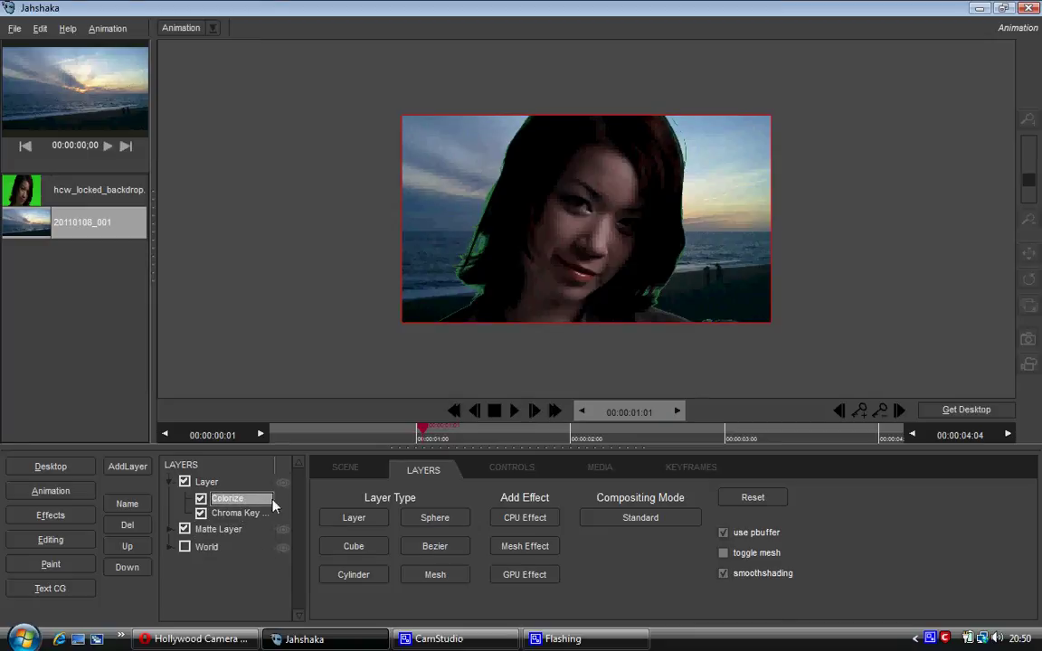
{"action": "left_click", "coordinate": [502, 469]}
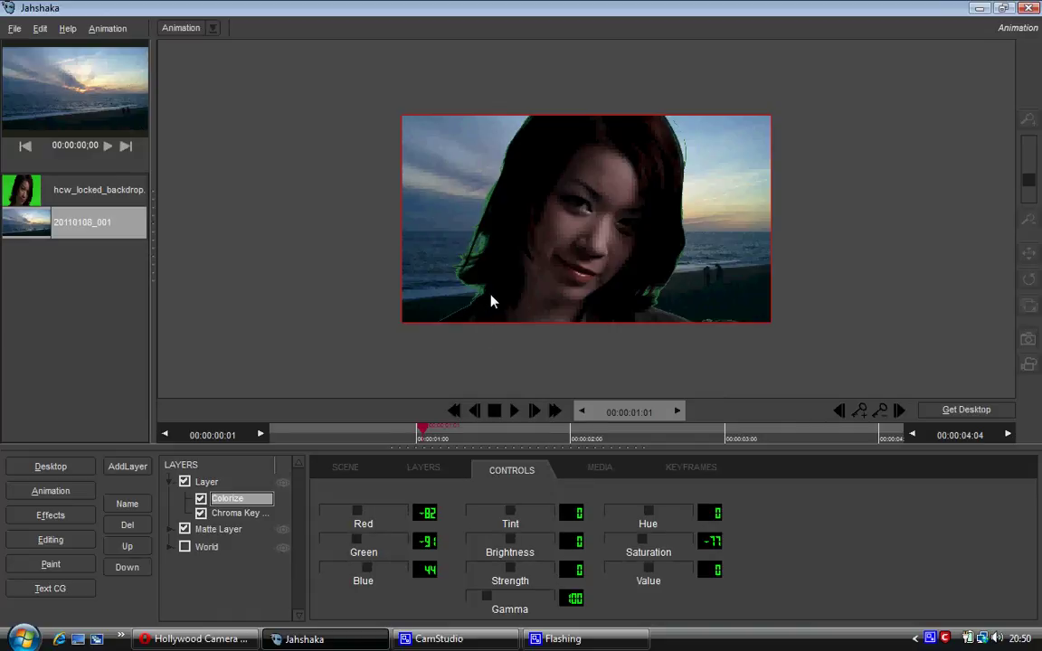
{"action": "left_click_drag", "start_coordinate": [356, 541], "coordinate": [349, 542]}
{"action": "left_click_drag", "start_coordinate": [425, 541], "coordinate": [446, 538]}
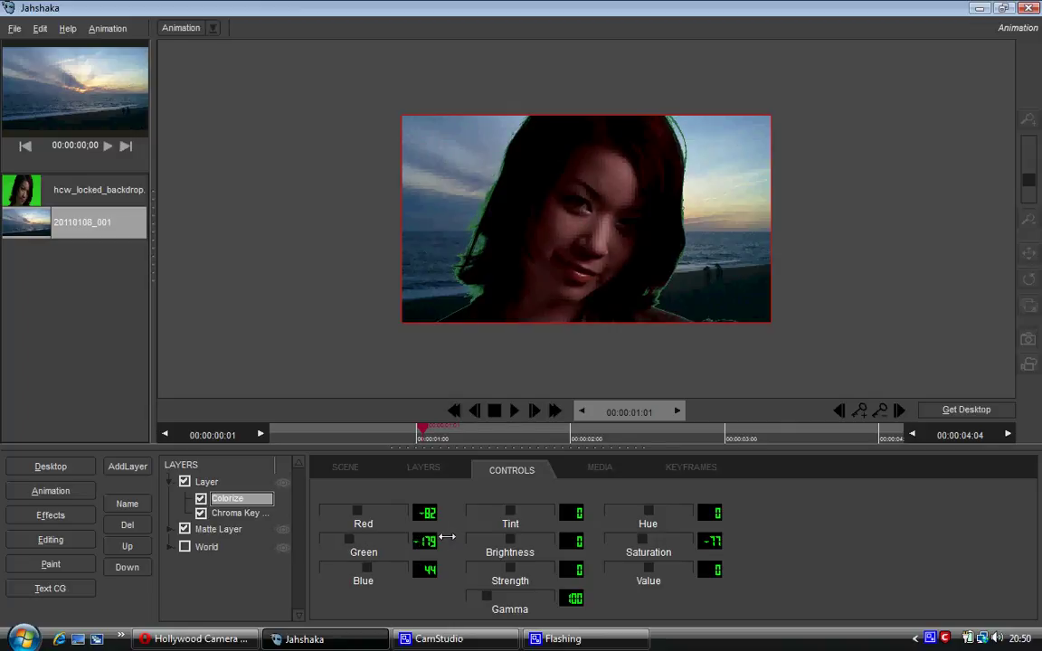
{"action": "left_click_drag", "start_coordinate": [356, 512], "coordinate": [328, 517]}
{"action": "left_click_drag", "start_coordinate": [422, 512], "coordinate": [485, 500]}
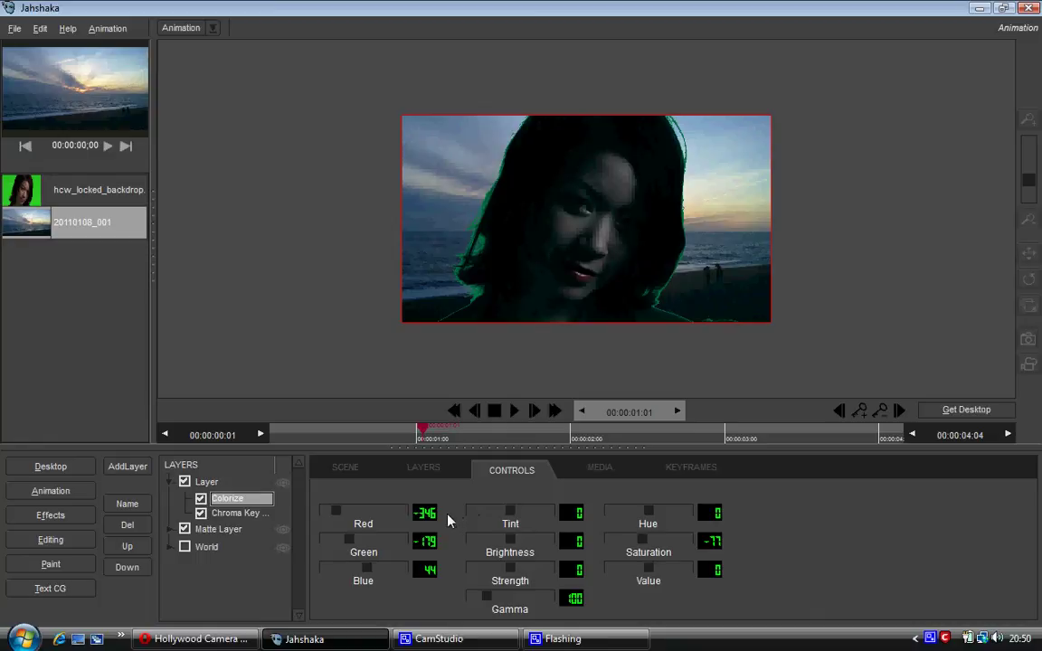
{"action": "mouse_move", "coordinate": [449, 521]}
{"action": "left_mouse_down"}
{"action": "mouse_move", "coordinate": [558, 500]}
{"action": "mouse_move", "coordinate": [527, 499]}
{"action": "left_mouse_up"}
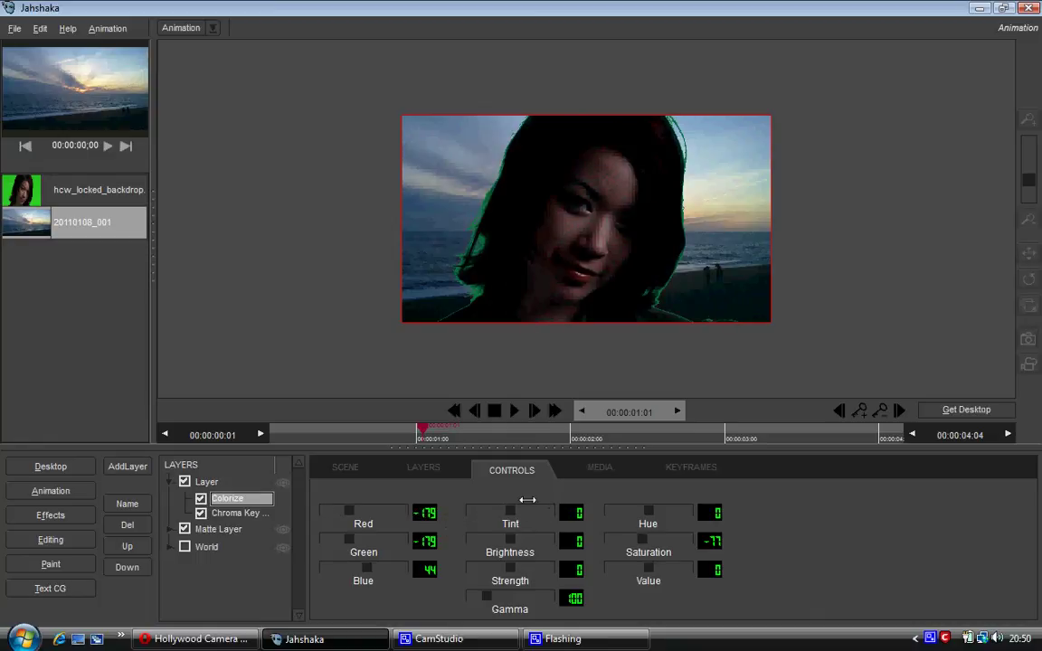
{"action": "mouse_move", "coordinate": [431, 530]}
{"action": "left_mouse_down"}
{"action": "mouse_move", "coordinate": [452, 512]}
{"action": "mouse_move", "coordinate": [441, 541]}
{"action": "mouse_move", "coordinate": [452, 541]}
{"action": "mouse_move", "coordinate": [442, 540]}
{"action": "left_mouse_up"}
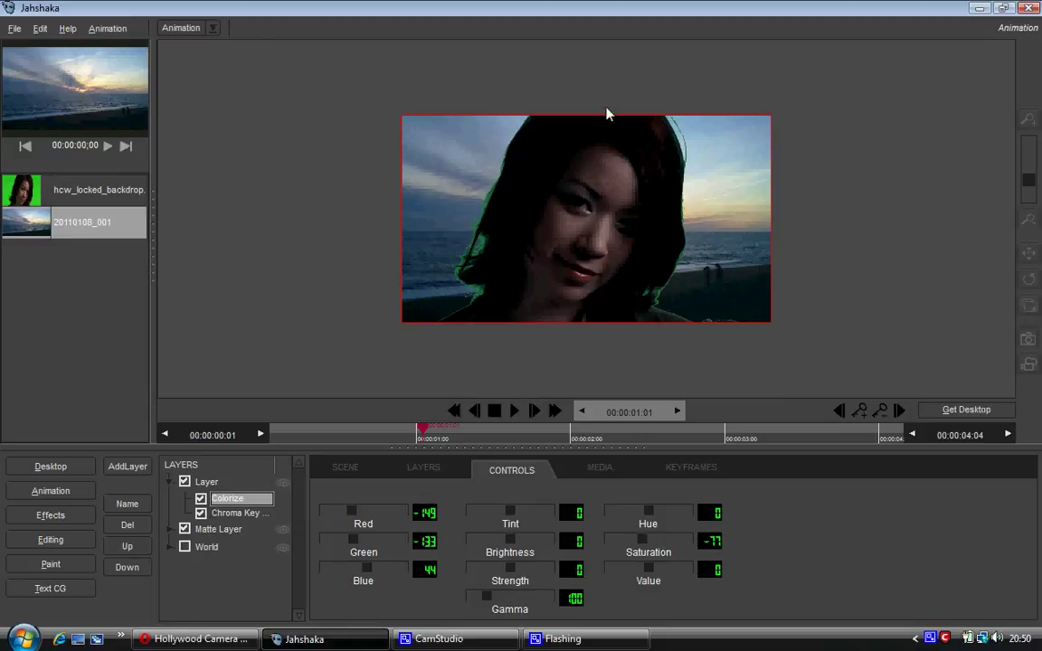
Step: Check the colour-matched composite at several points along the timeline, up to about the three-second mark
{"action": "left_click_drag", "start_coordinate": [423, 426], "coordinate": [487, 433]}
{"action": "left_click", "coordinate": [588, 430]}
{"action": "left_click", "coordinate": [732, 429]}
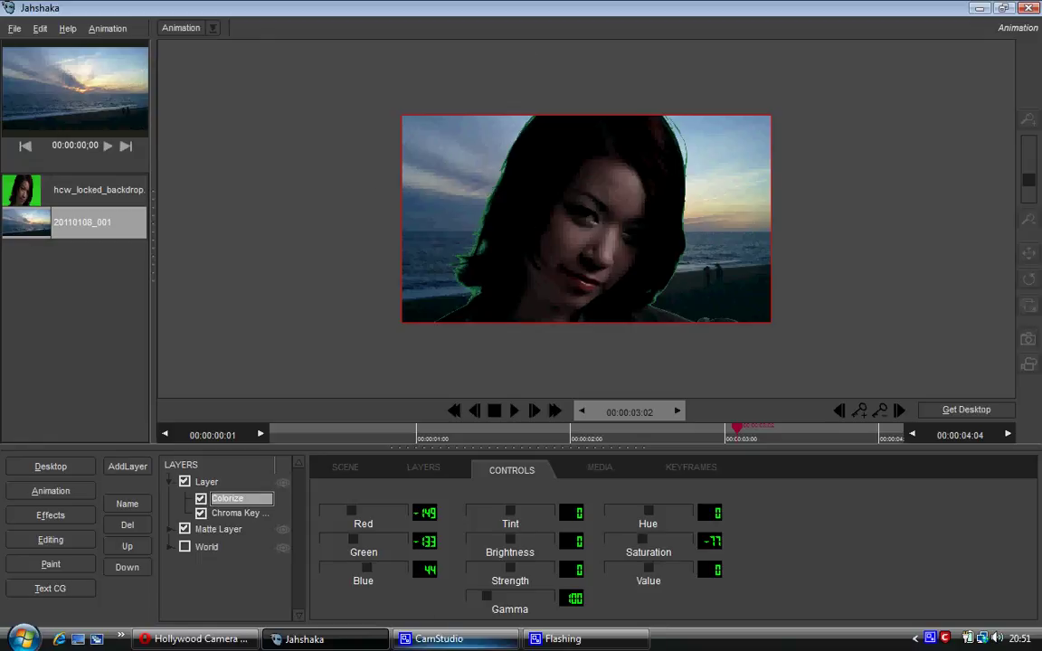
{"action": "left_click", "coordinate": [438, 639]}
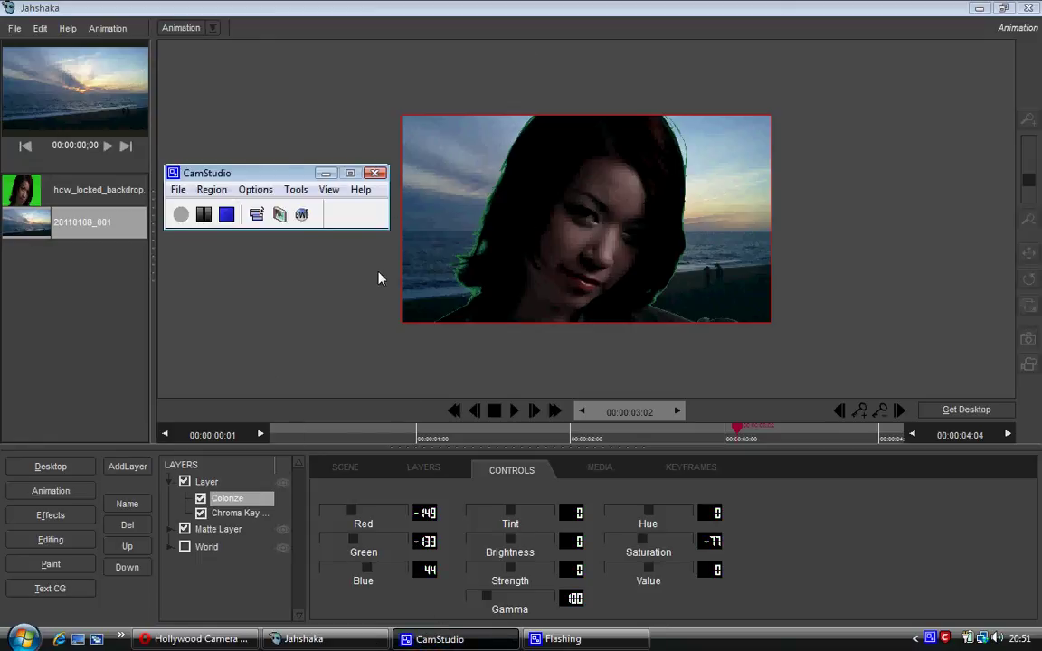
{"action": "left_click", "coordinate": [326, 172]}
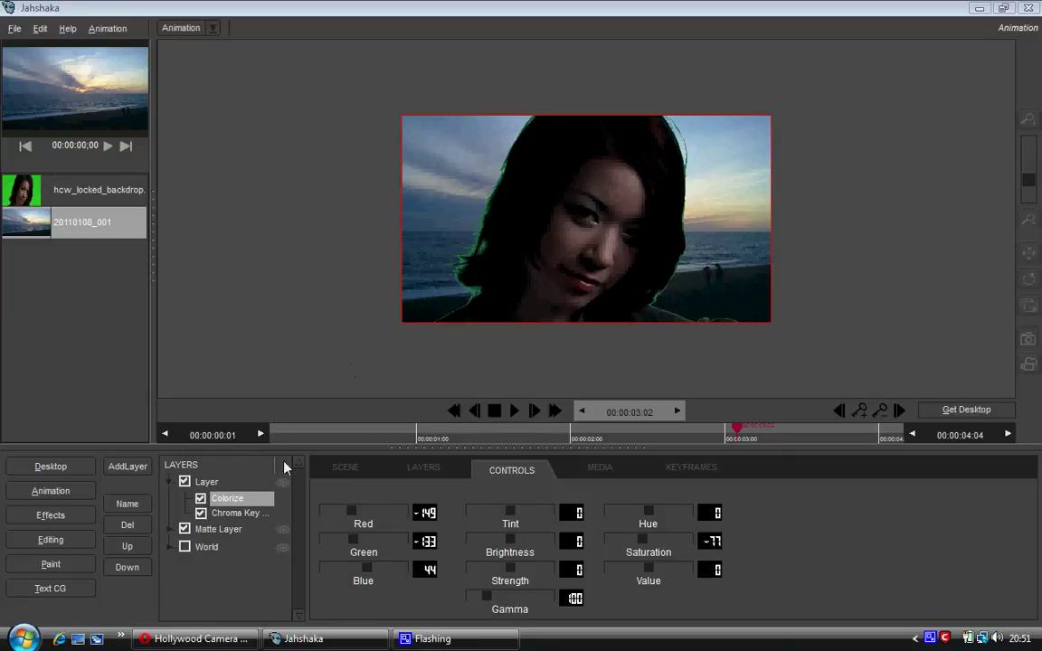
{"action": "left_click", "coordinate": [207, 481]}
{"action": "left_click", "coordinate": [213, 531]}
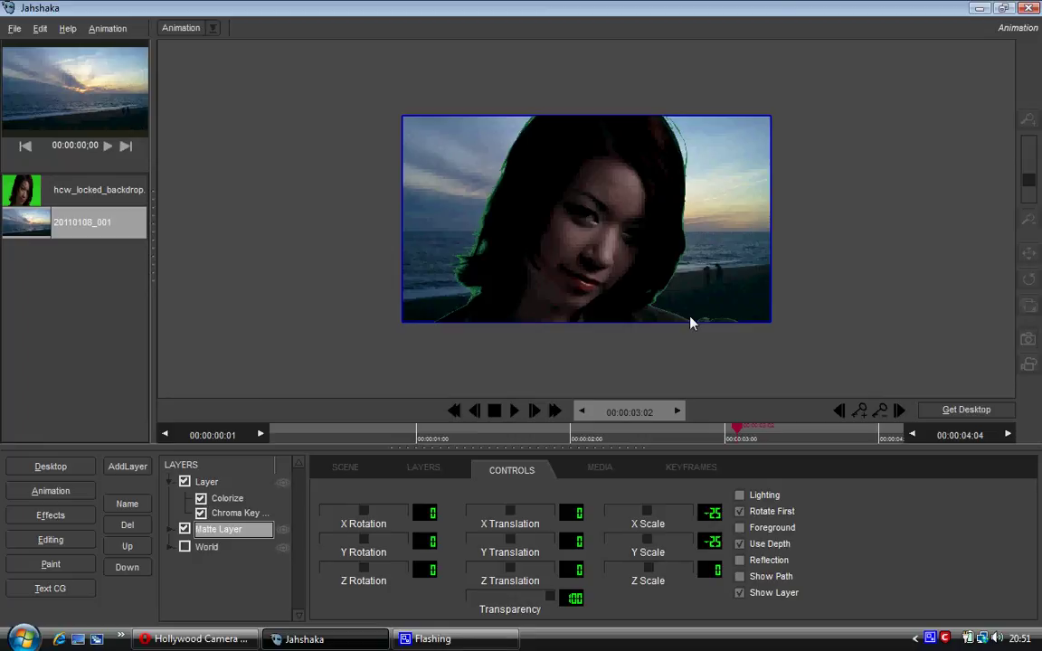
{"action": "left_click", "coordinate": [241, 513]}
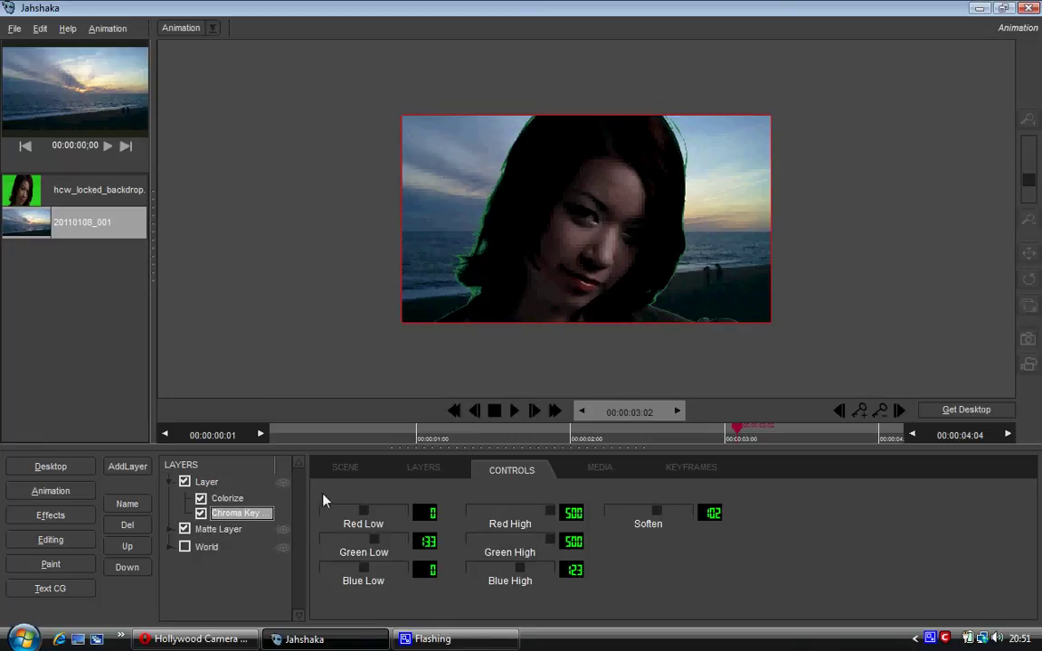
Step: Open the Keyer module, hide its Base Layer and examine the CPU Keyer's source colour, range and high/low settings
{"action": "left_click", "coordinate": [68, 470]}
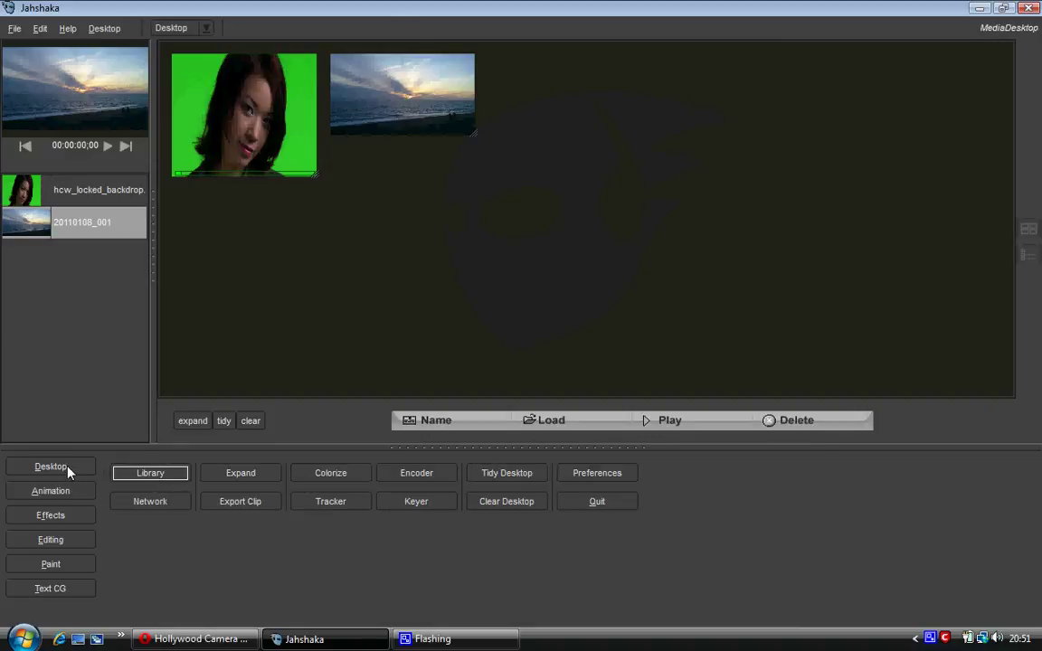
{"action": "left_click", "coordinate": [412, 503]}
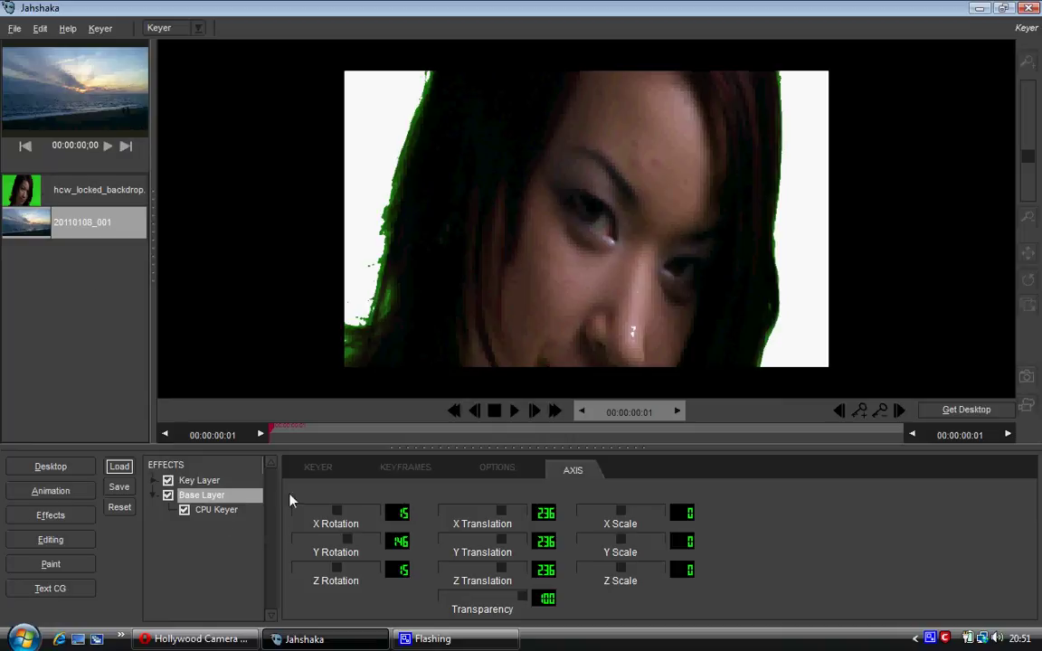
{"action": "left_click", "coordinate": [168, 495]}
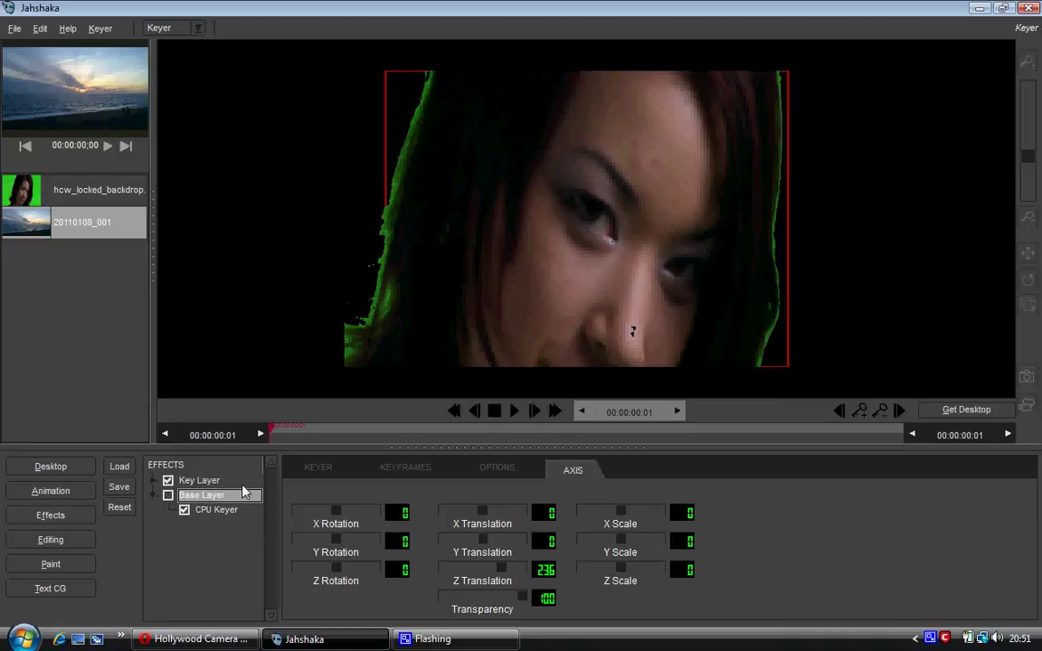
{"action": "left_click", "coordinate": [199, 480]}
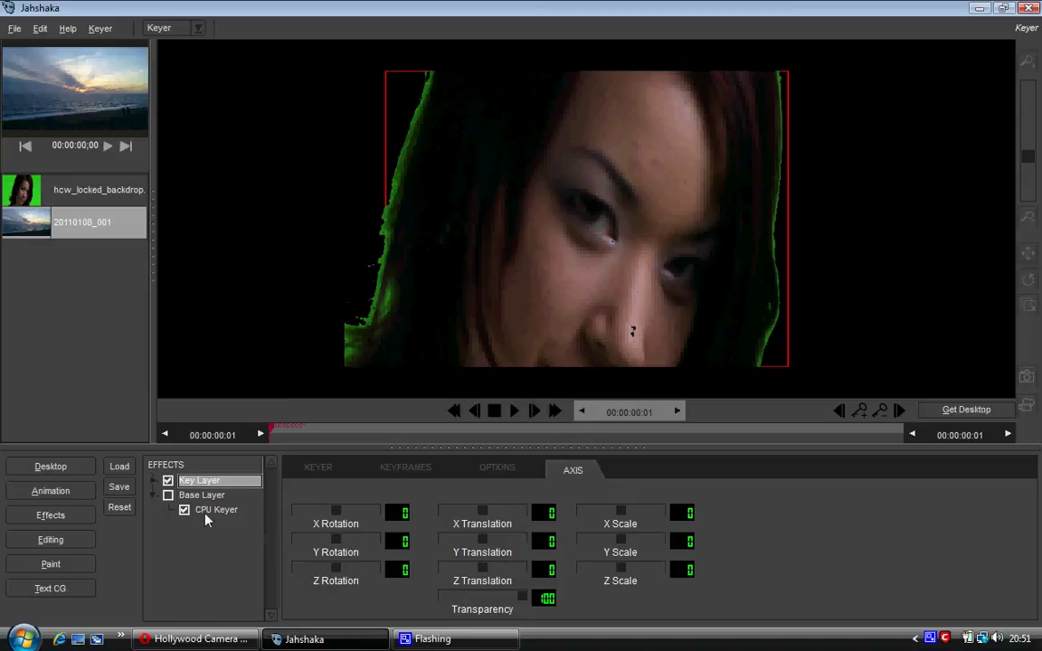
{"action": "left_click", "coordinate": [207, 512]}
{"action": "left_click", "coordinate": [318, 469]}
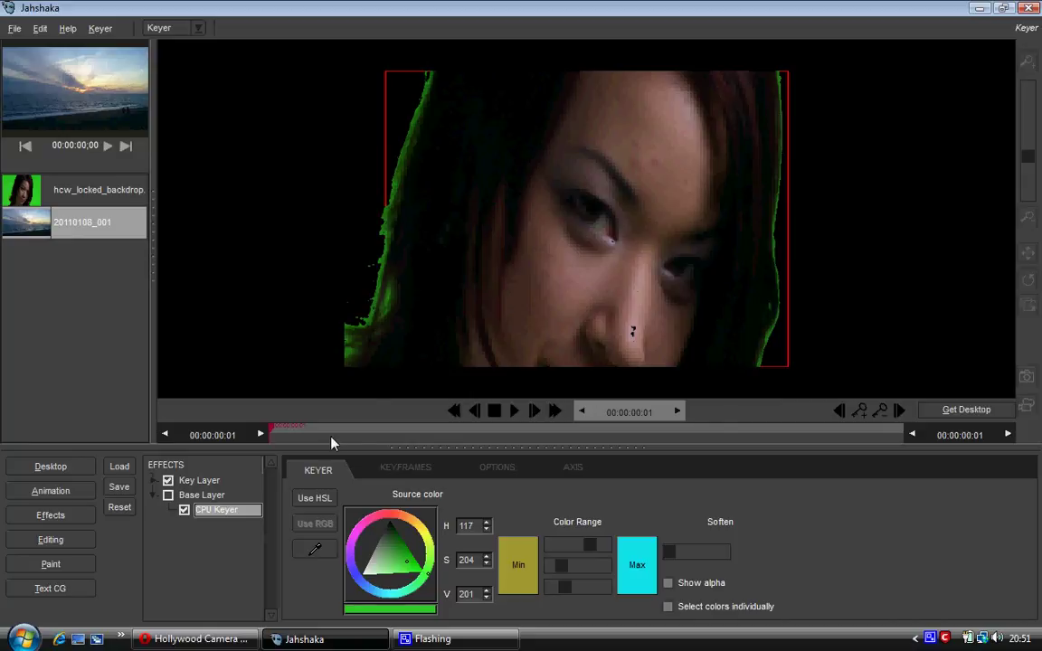
{"action": "left_click", "coordinate": [572, 469]}
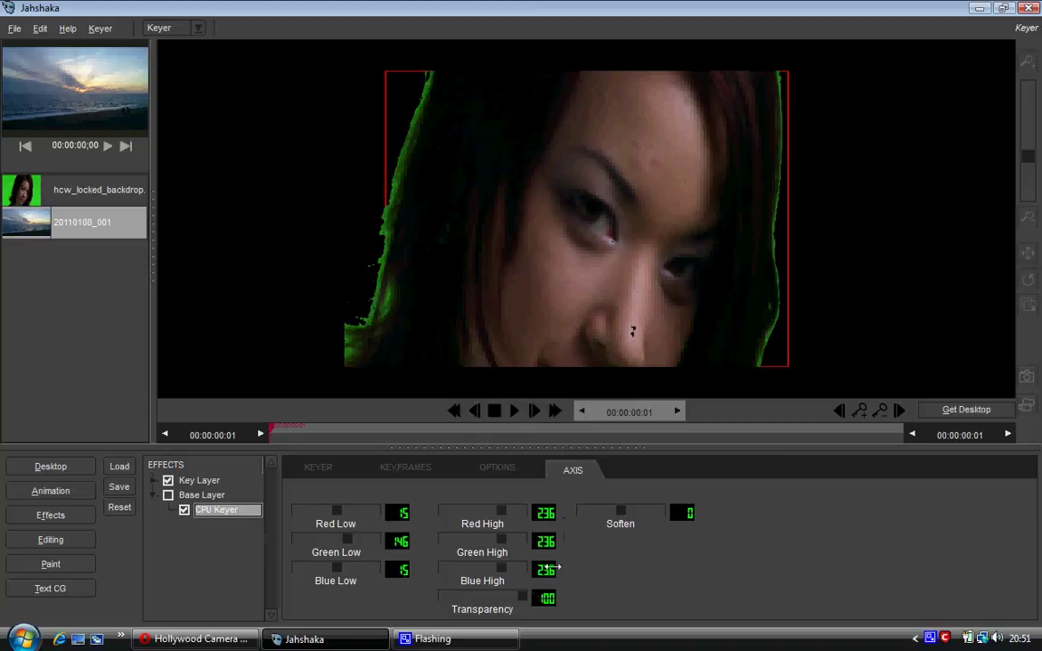
Step: Return to the Animation module and compare the composite with Colorize disabled and with Colorize moved below the Chroma Key
{"action": "left_click", "coordinate": [82, 491]}
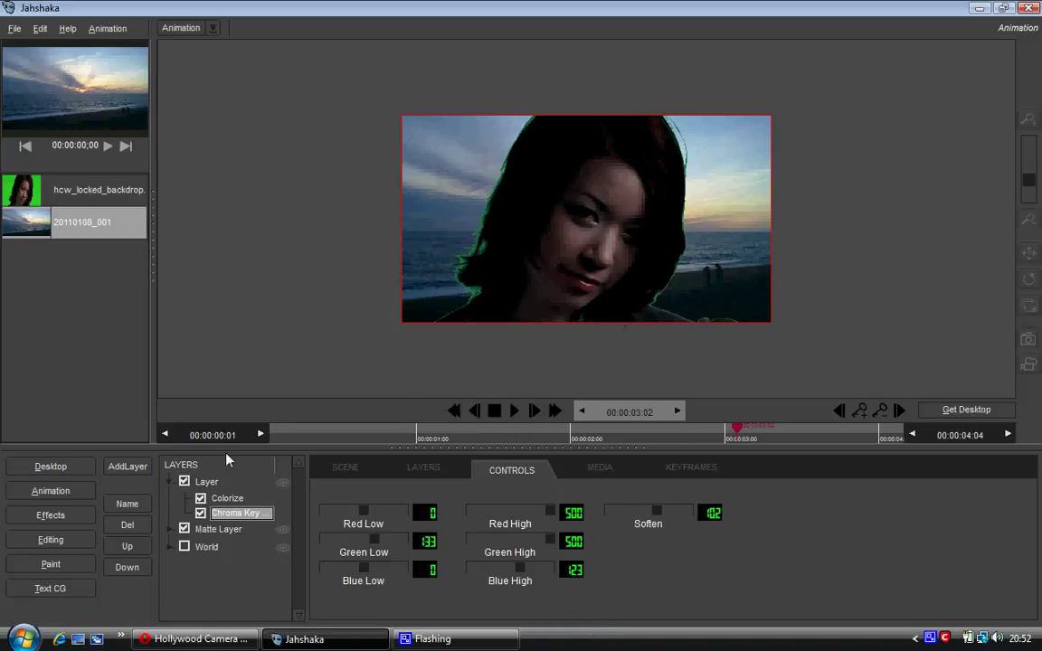
{"action": "left_click", "coordinate": [200, 498]}
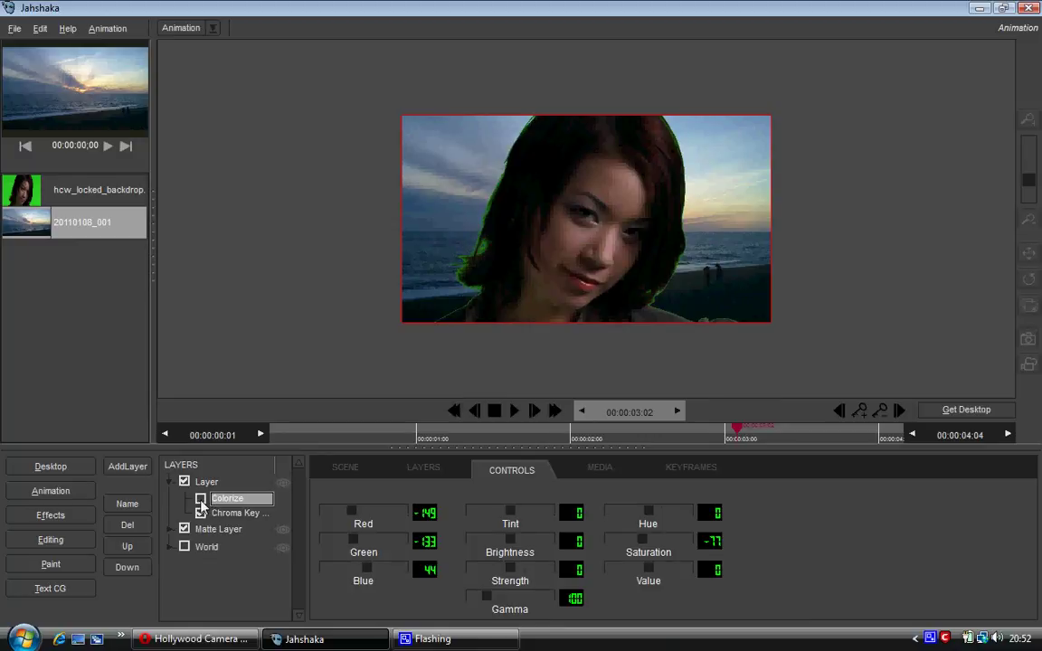
{"action": "left_click", "coordinate": [200, 499]}
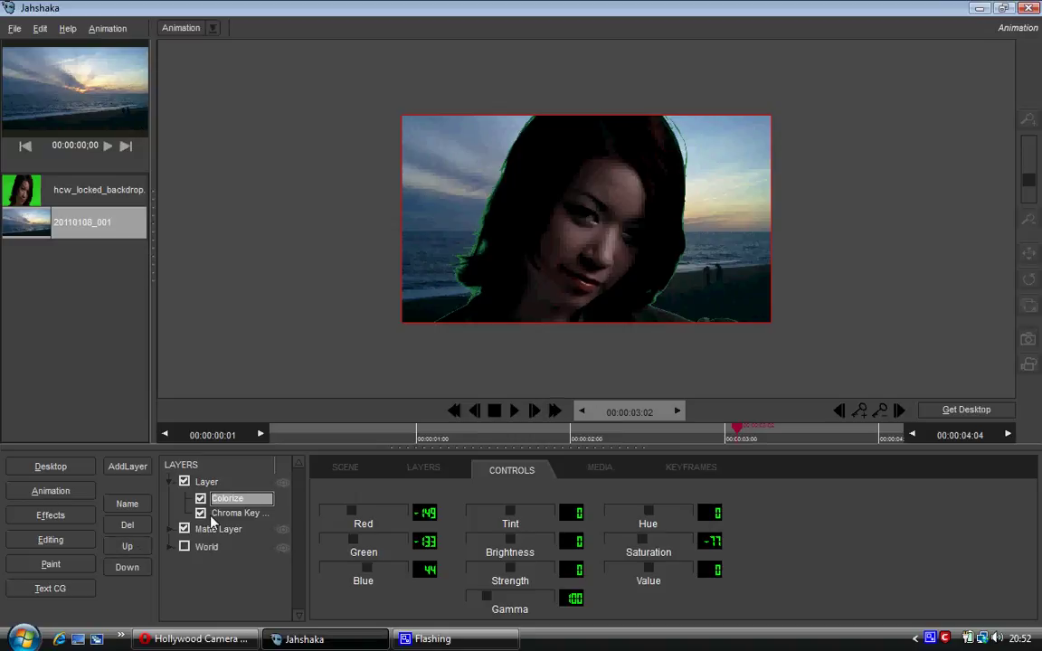
{"action": "left_click", "coordinate": [143, 569]}
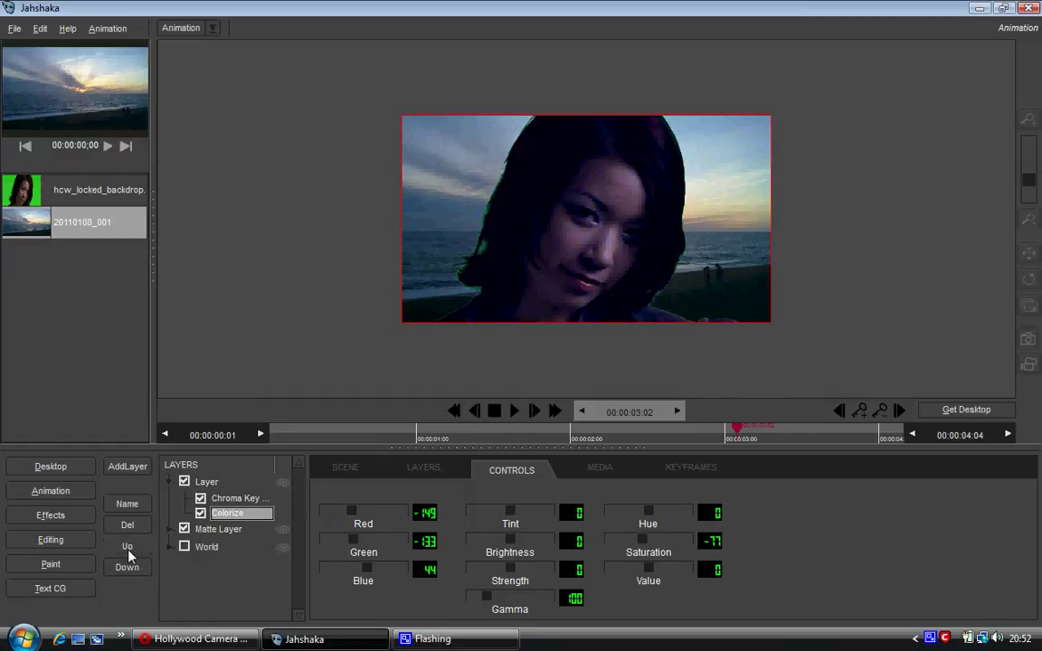
{"action": "left_click", "coordinate": [128, 550]}
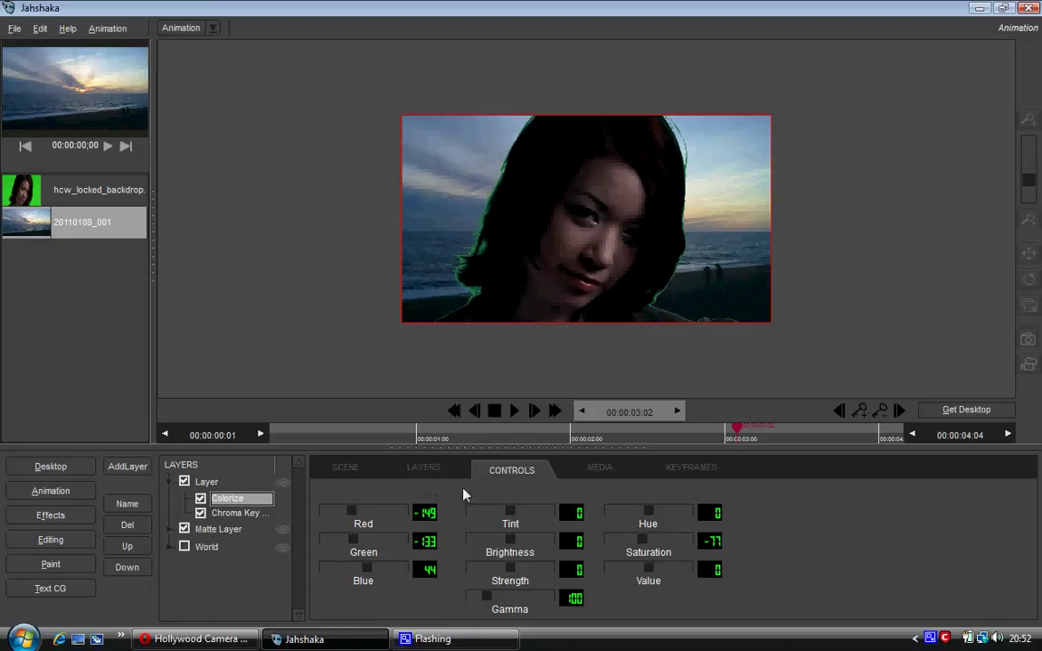
{"action": "left_click", "coordinate": [432, 638]}
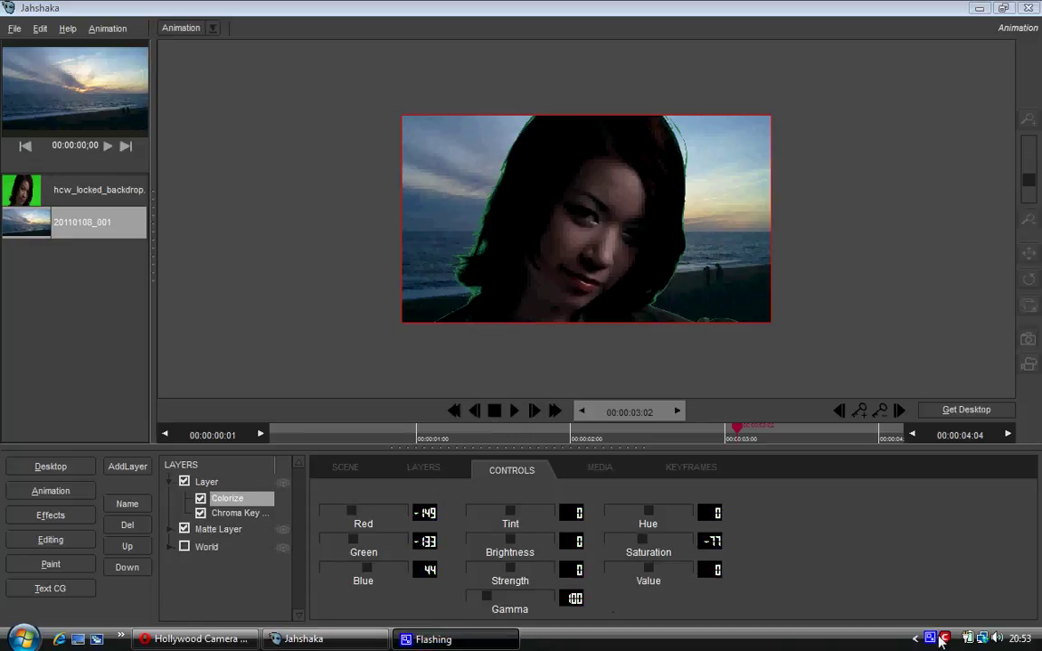